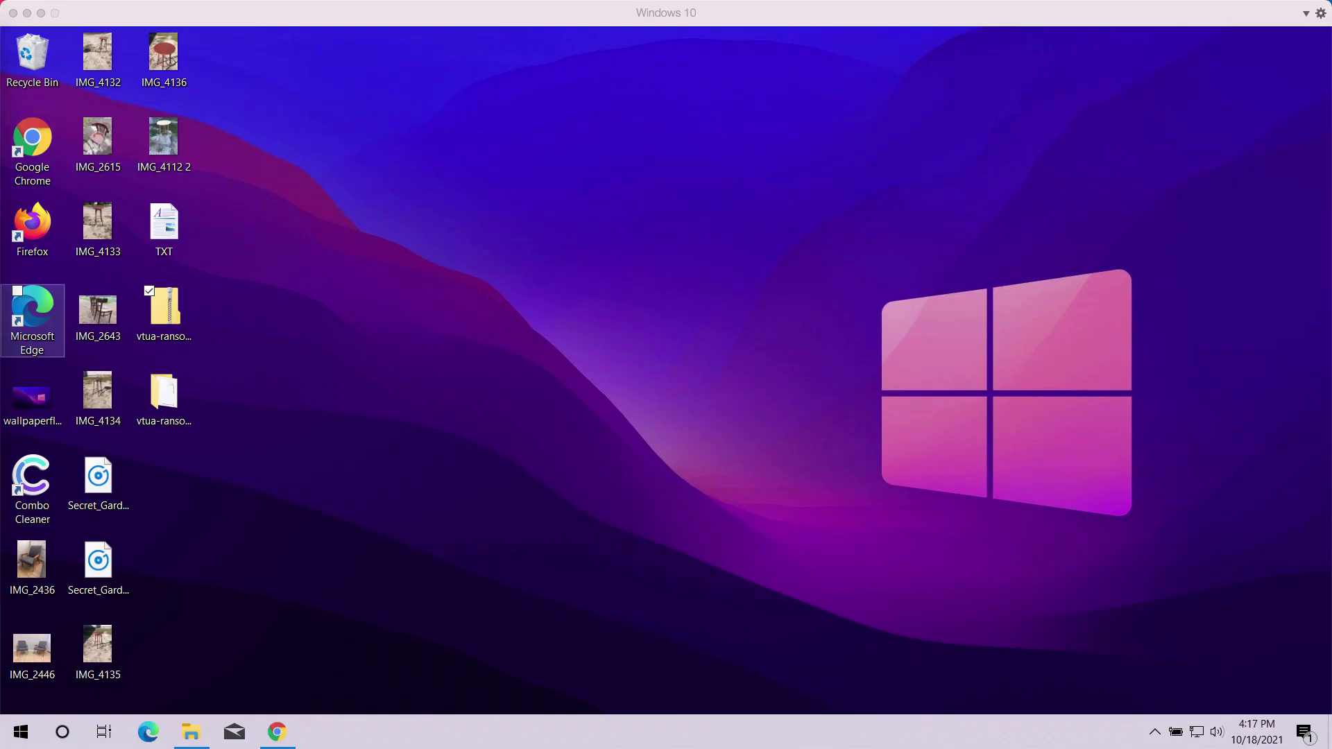
# Step: Bring the Windows 10 desktop holding the IMG_4174 and IMG_4079 copies into focus
pyautogui.press('v')
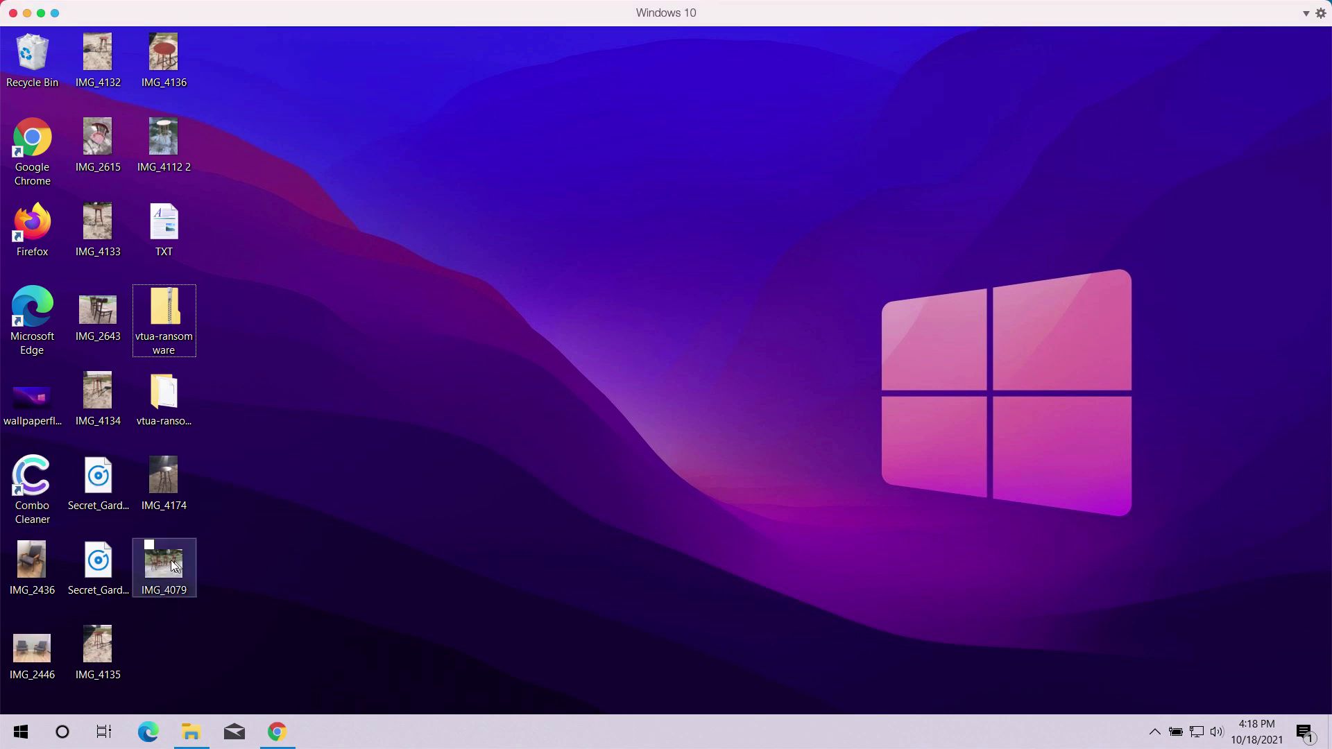
# Step: Preview IMG_4079, IMG_4174 and the TXT document, closing each afterwards
pyautogui.doubleClick(164, 567)
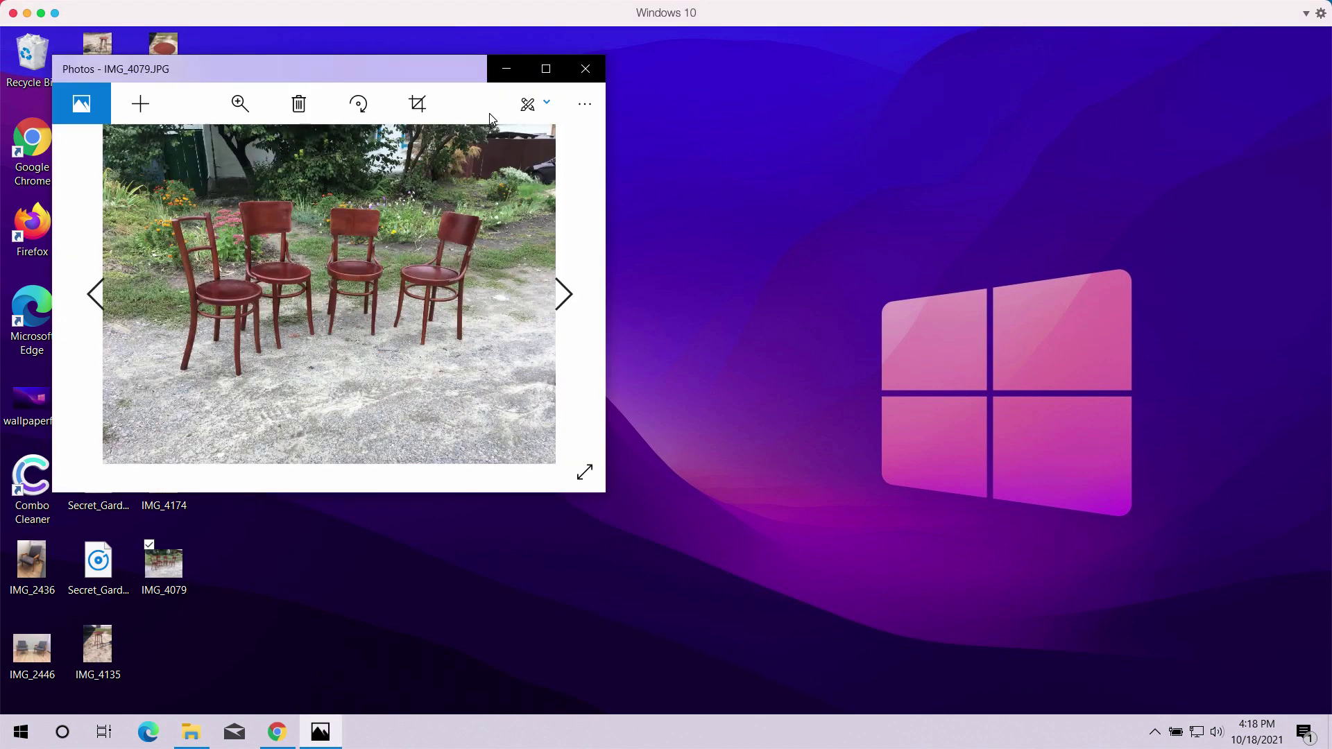
pyautogui.click(584, 69)
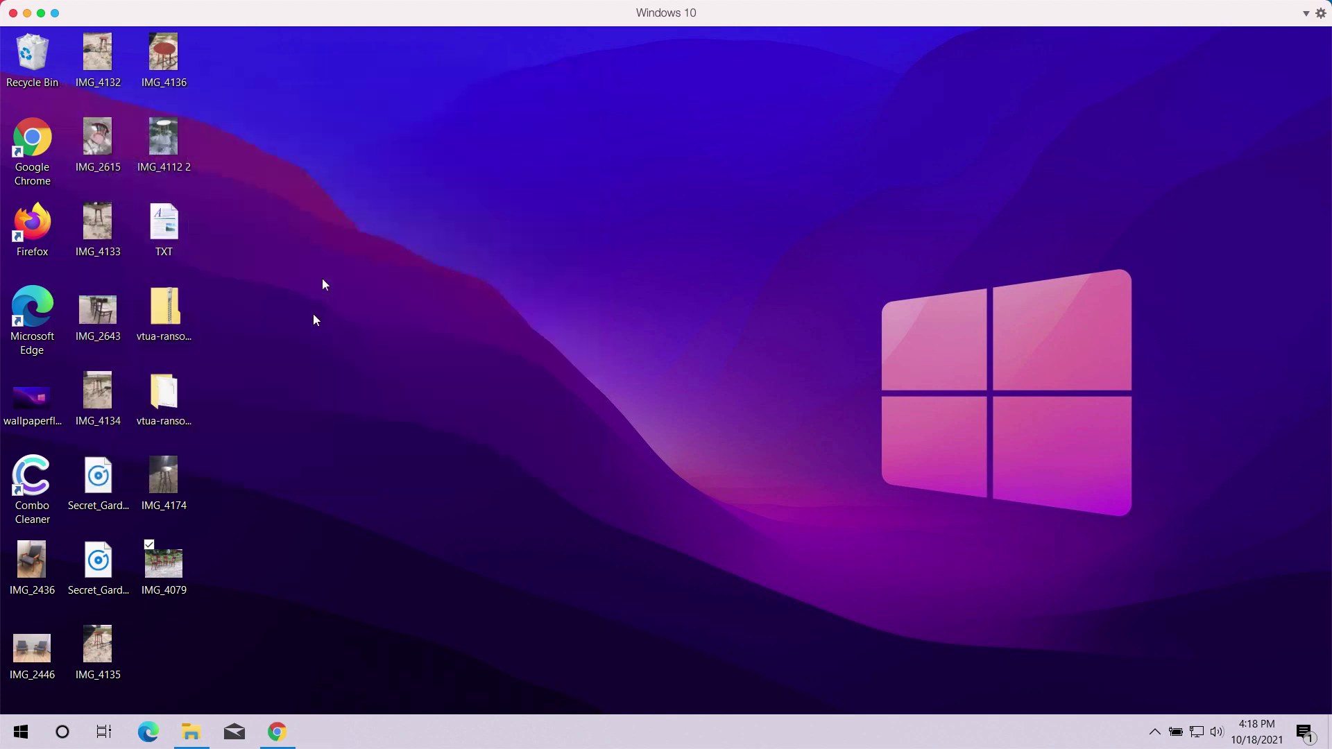
pyautogui.doubleClick(168, 474)
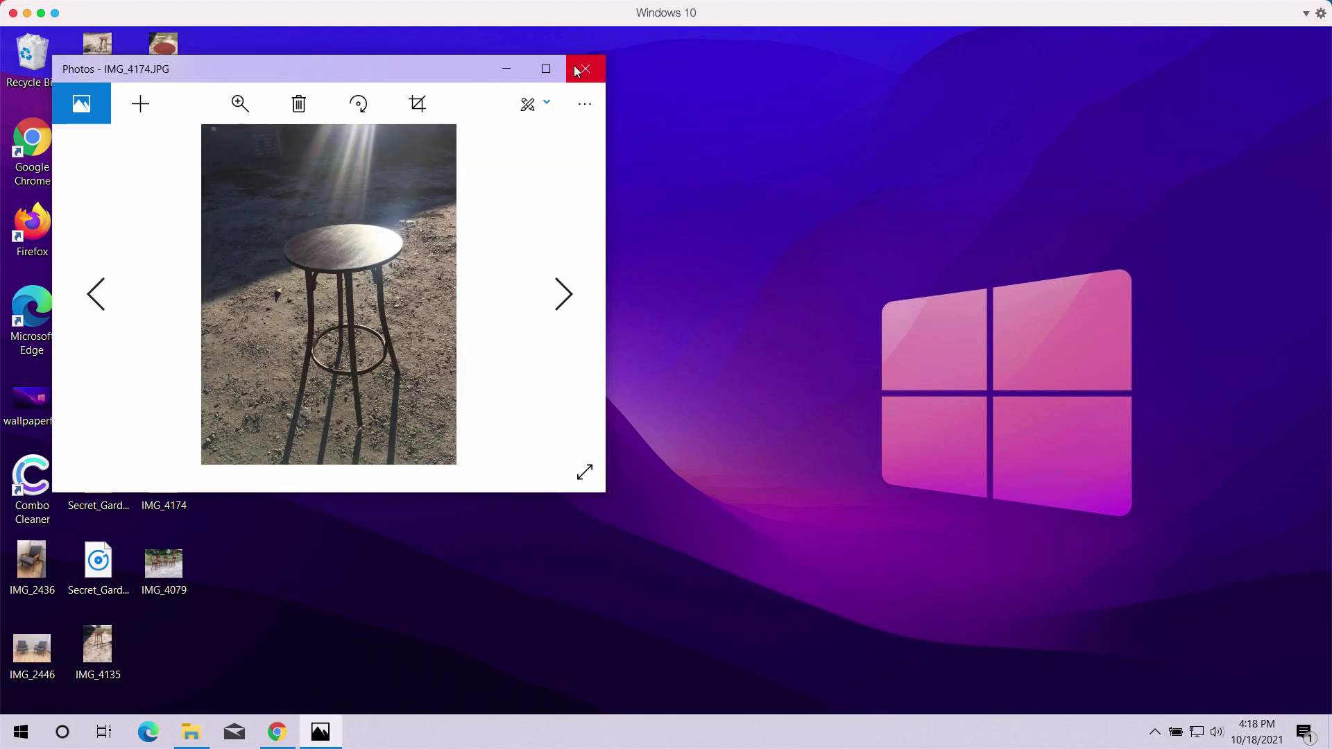
pyautogui.click(579, 69)
pyautogui.click(32, 567)
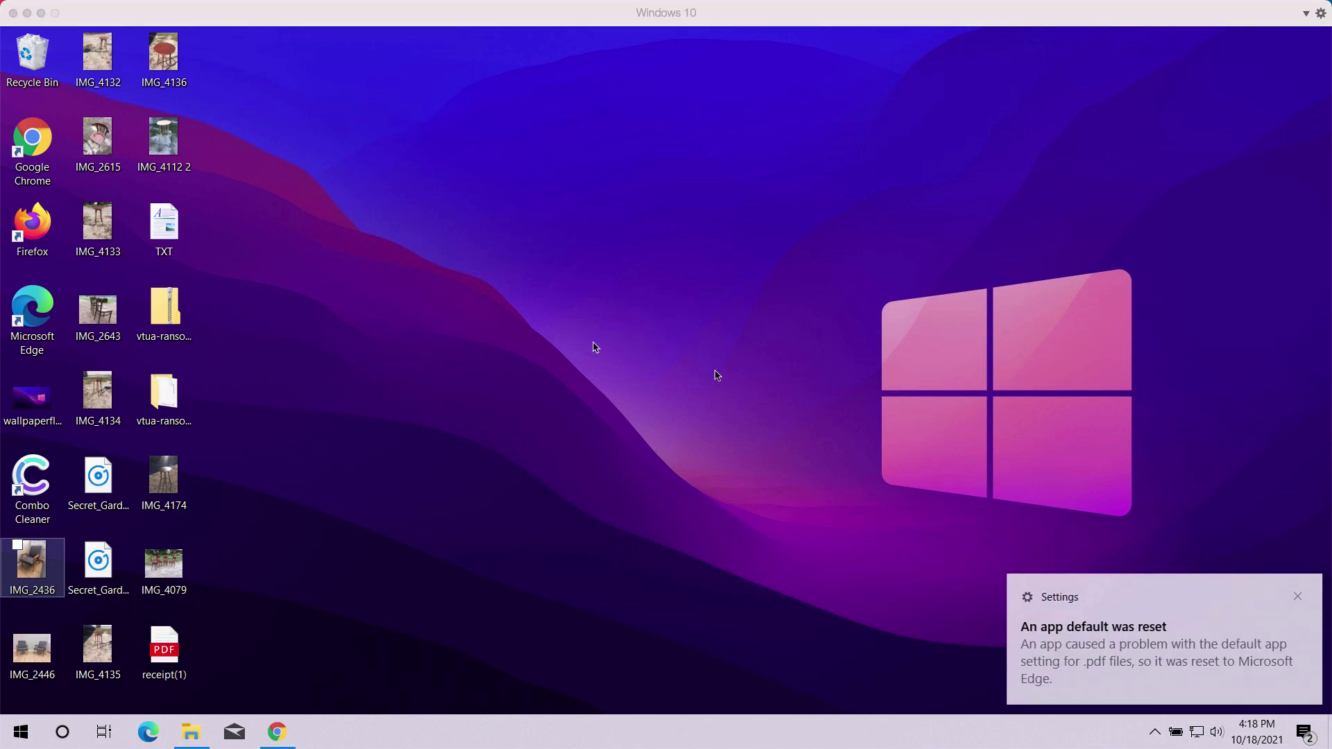
pyautogui.click(987, 467)
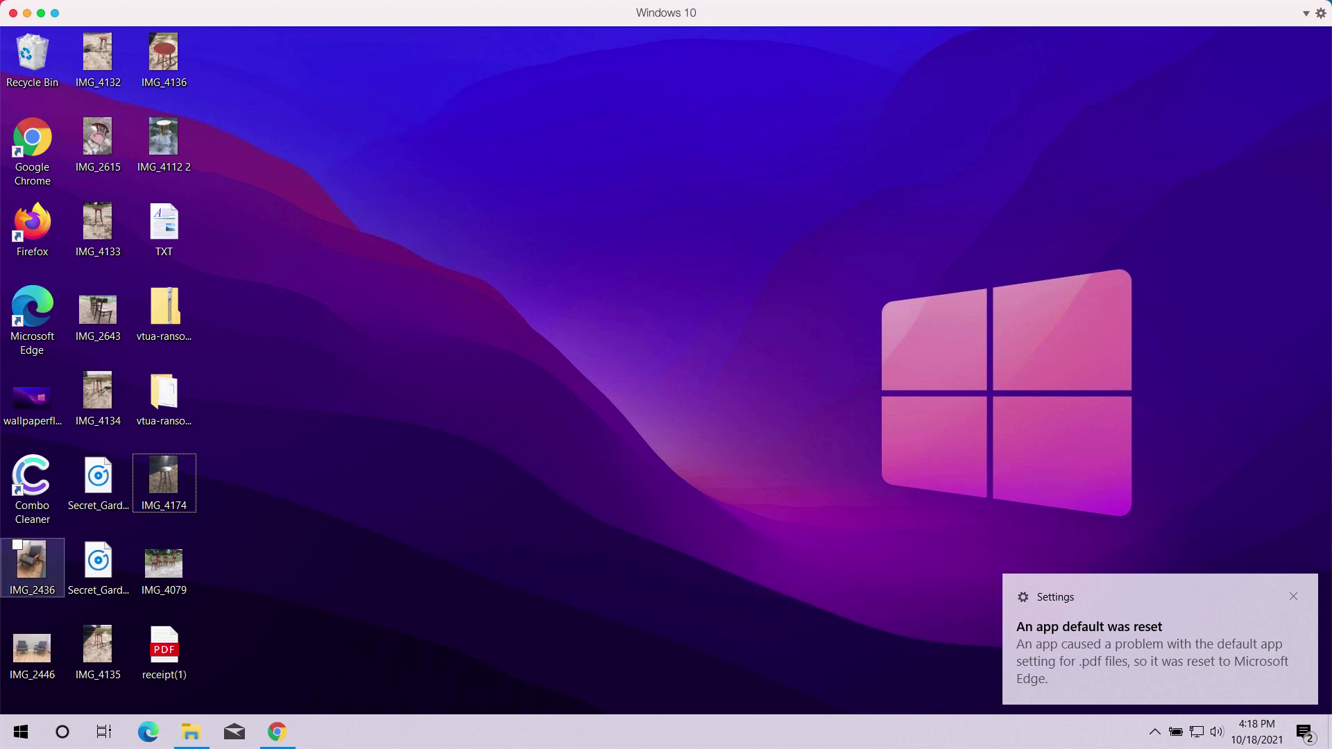
pyautogui.doubleClick(163, 224)
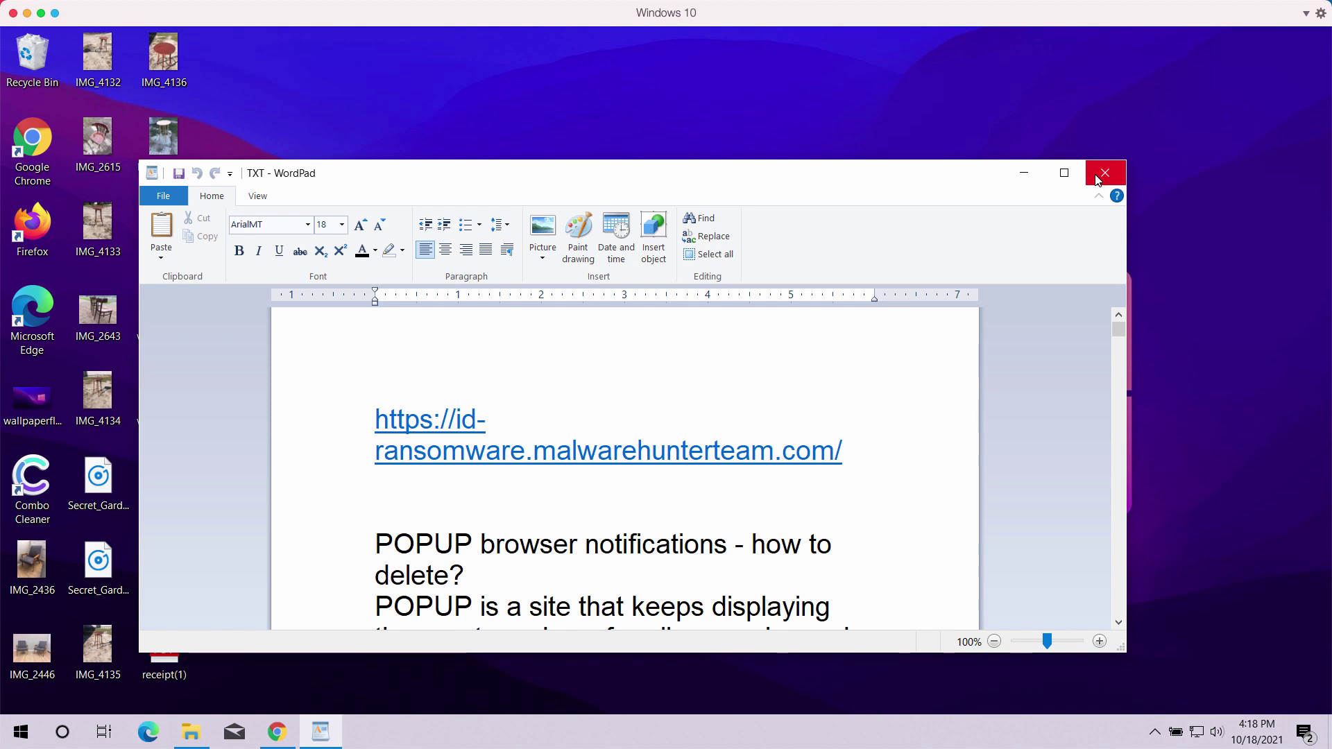
pyautogui.click(1104, 173)
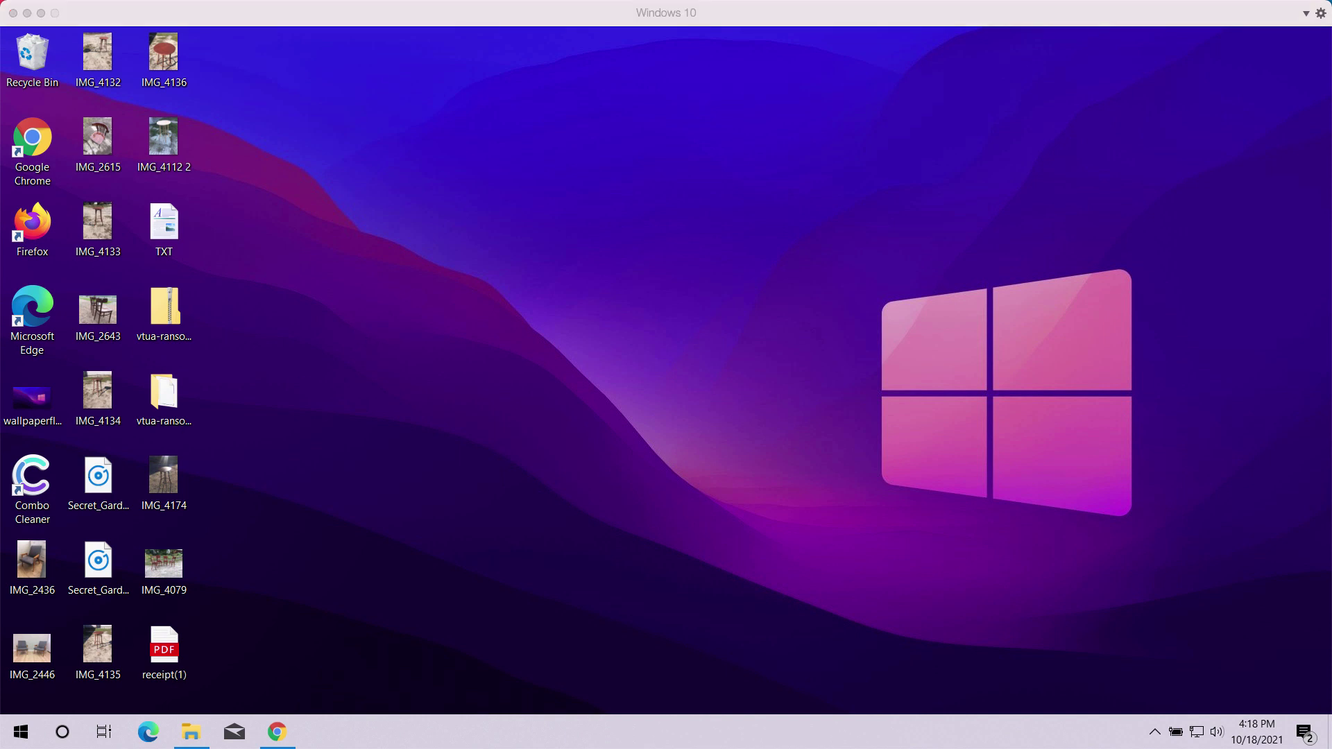
# Step: Copy IMG_2446.JPG to the desktop, replacing the existing file, and open it
pyautogui.moveTo(302, 325); pyautogui.dragTo(318, 333)
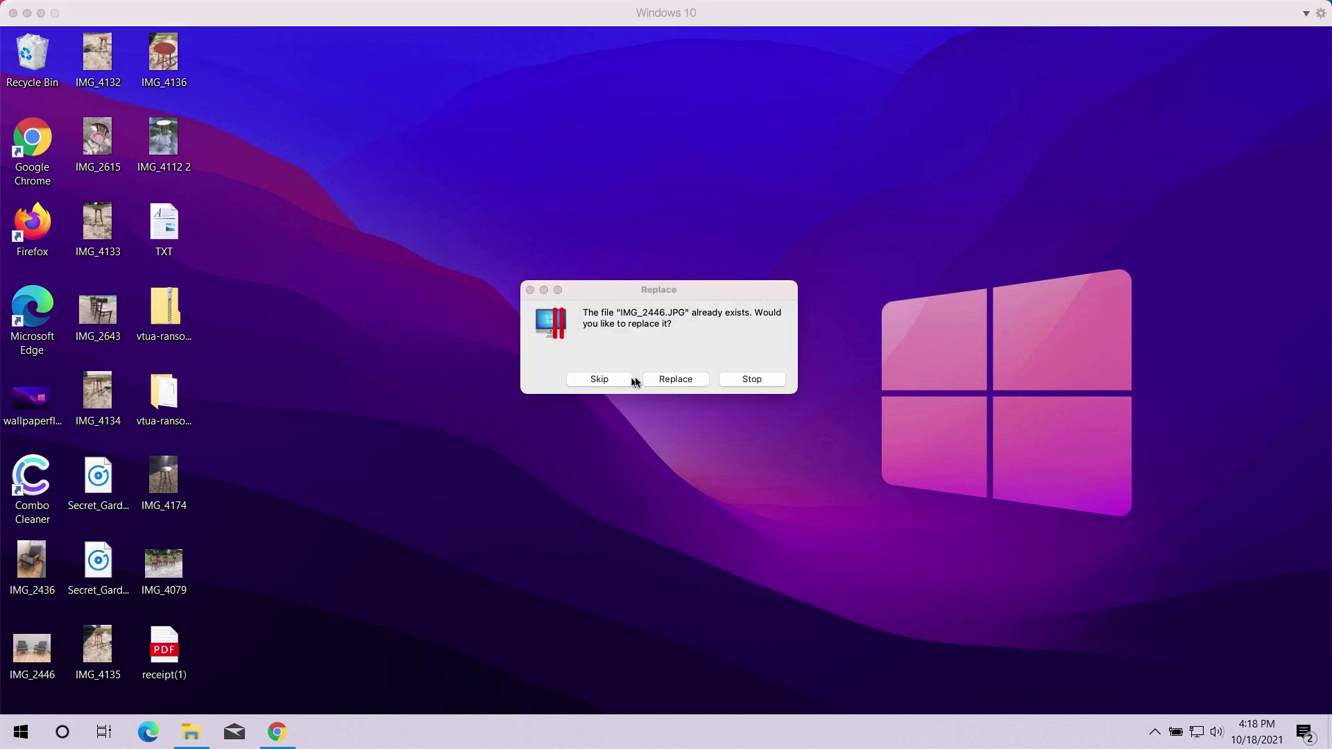
pyautogui.click(666, 379)
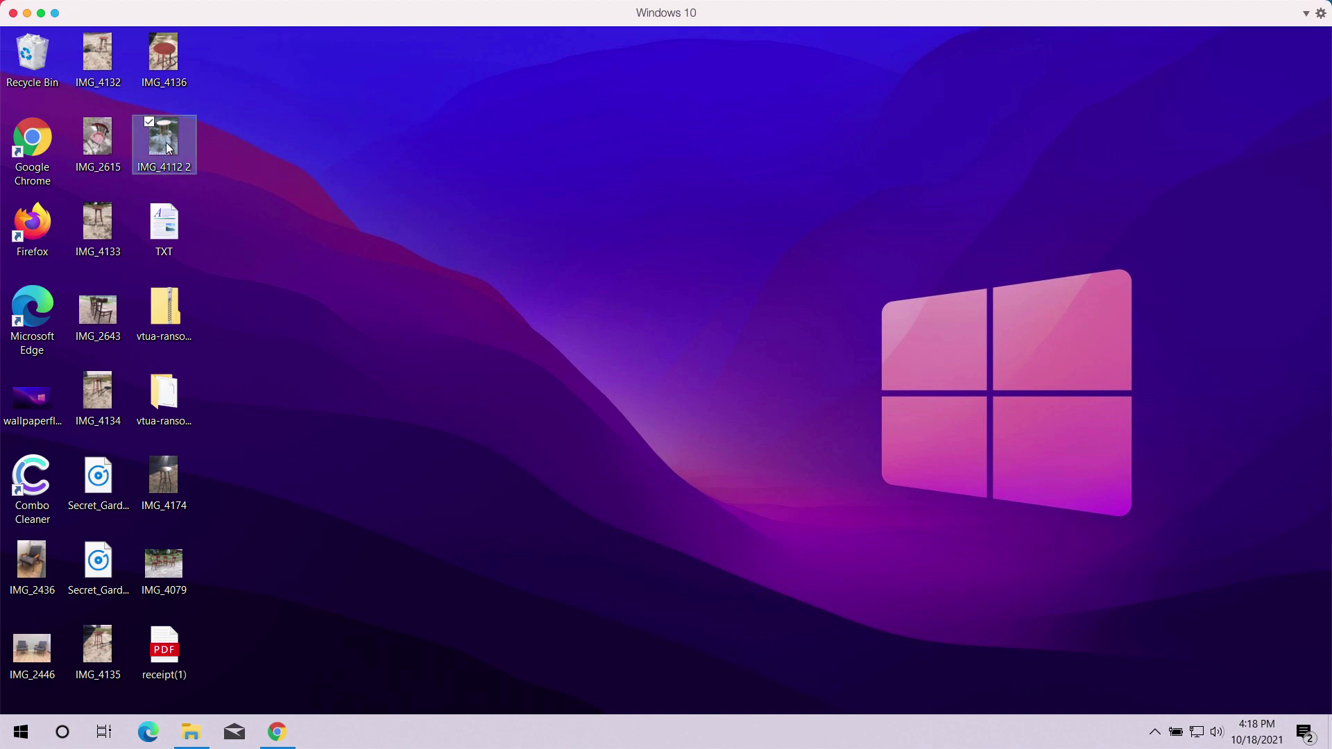
pyautogui.doubleClick(31, 648)
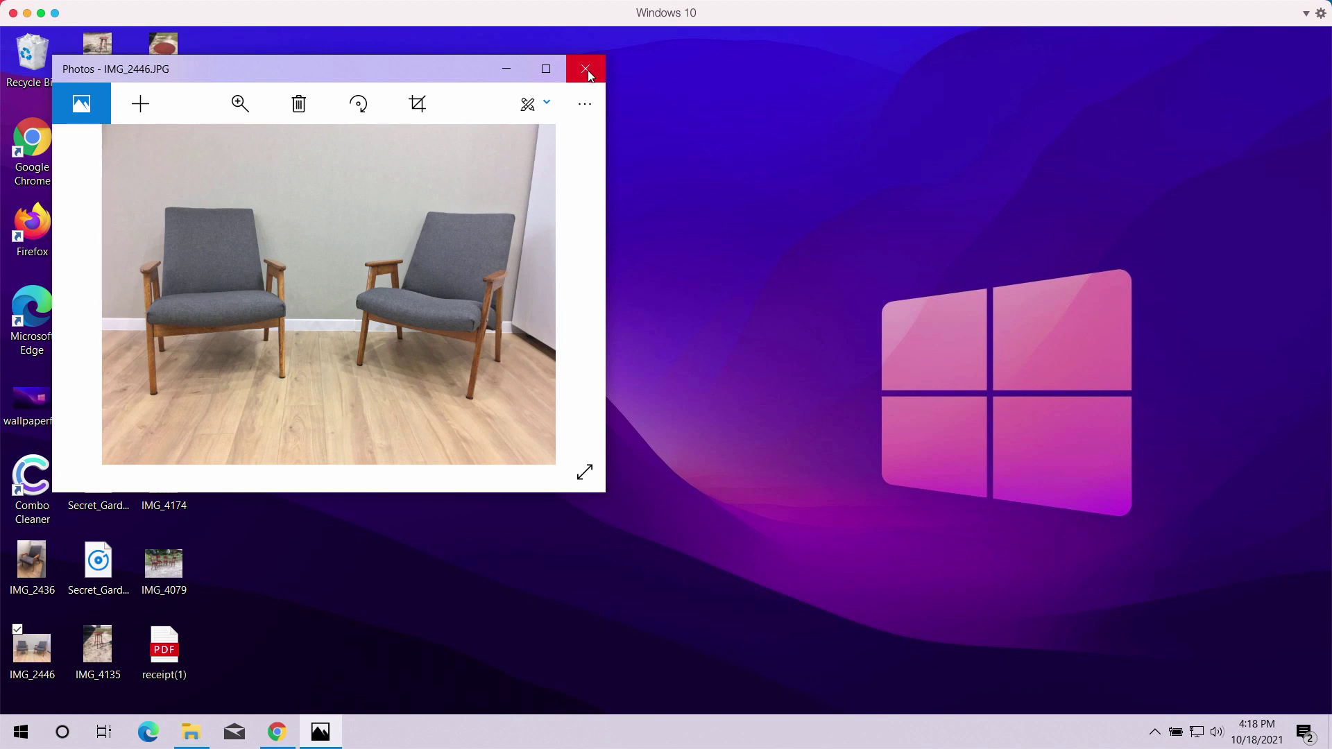
# Step: Close the photo and inspect the vtua-ransomware folder's single application
pyautogui.click(589, 70)
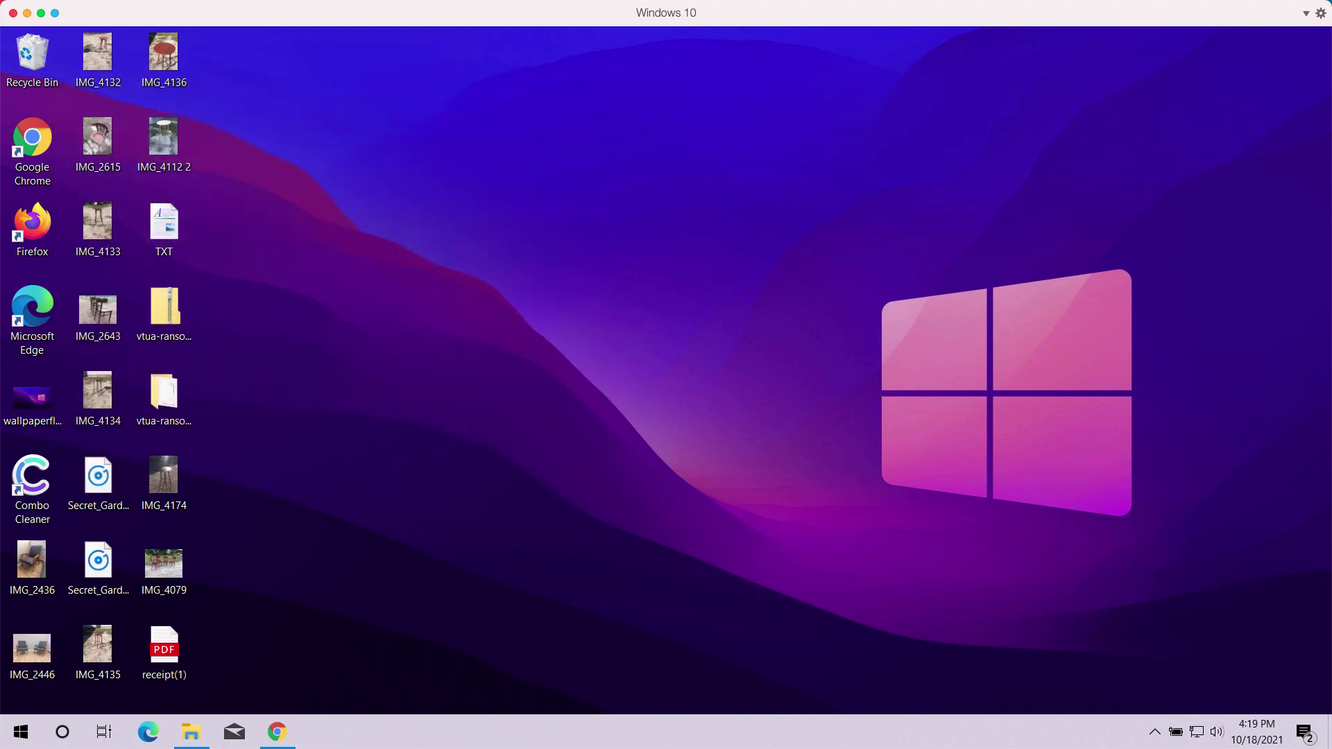
pyautogui.doubleClick(178, 411)
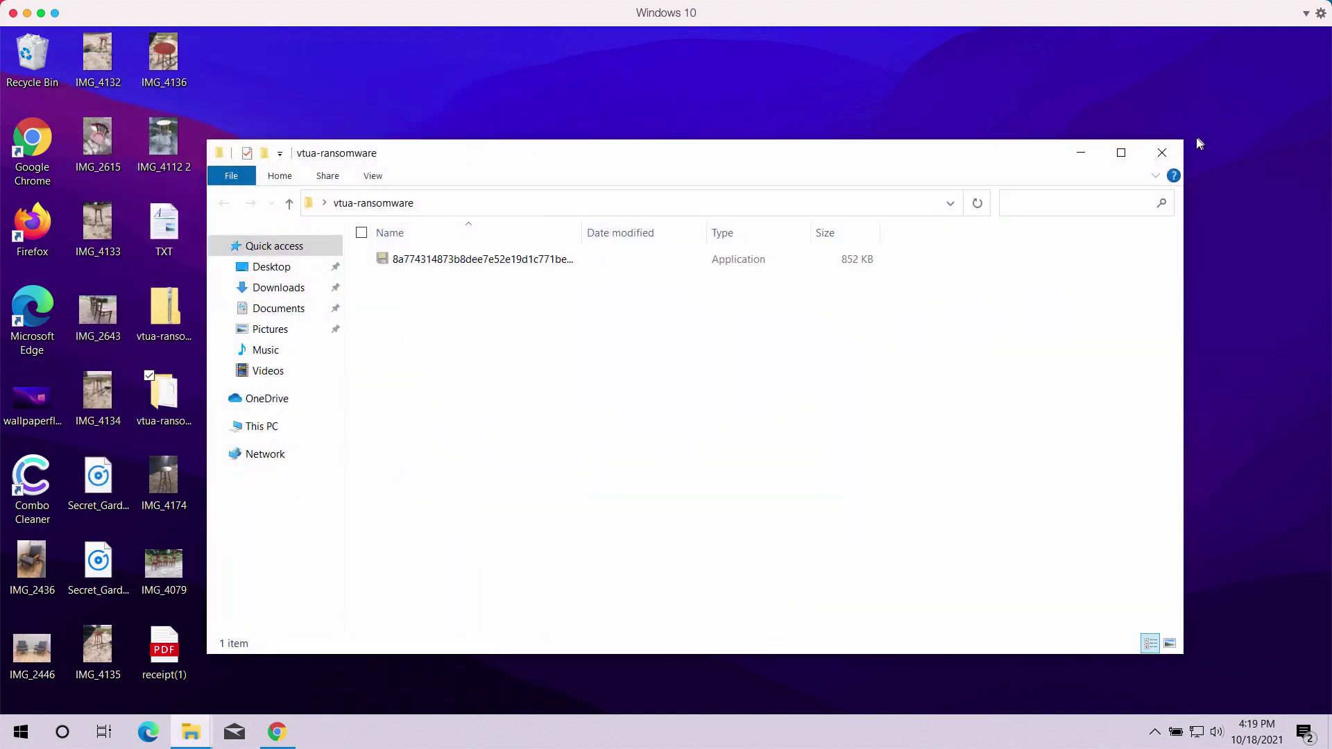
pyautogui.click(1163, 152)
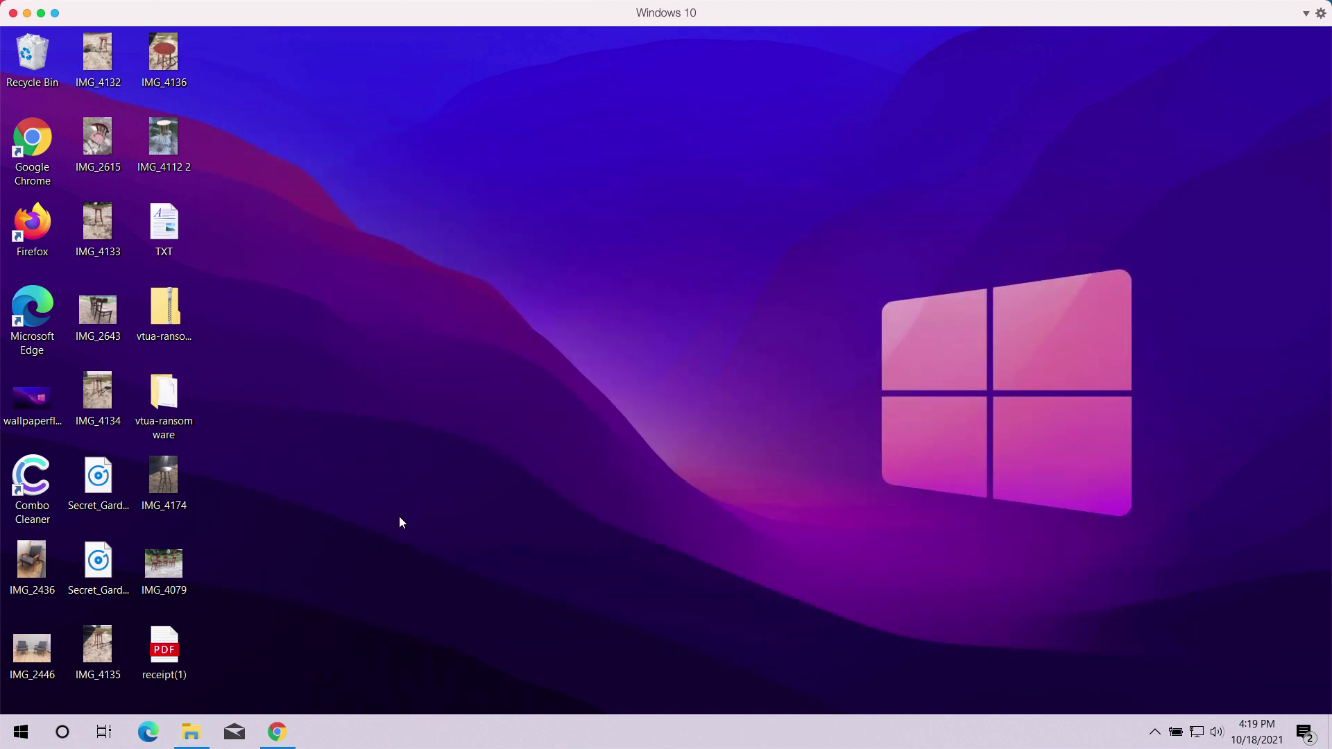
# Step: Sign out of Windows and sign back in as user 1123
pyautogui.rightClick(20, 736)
pyautogui.moveTo(94, 612)
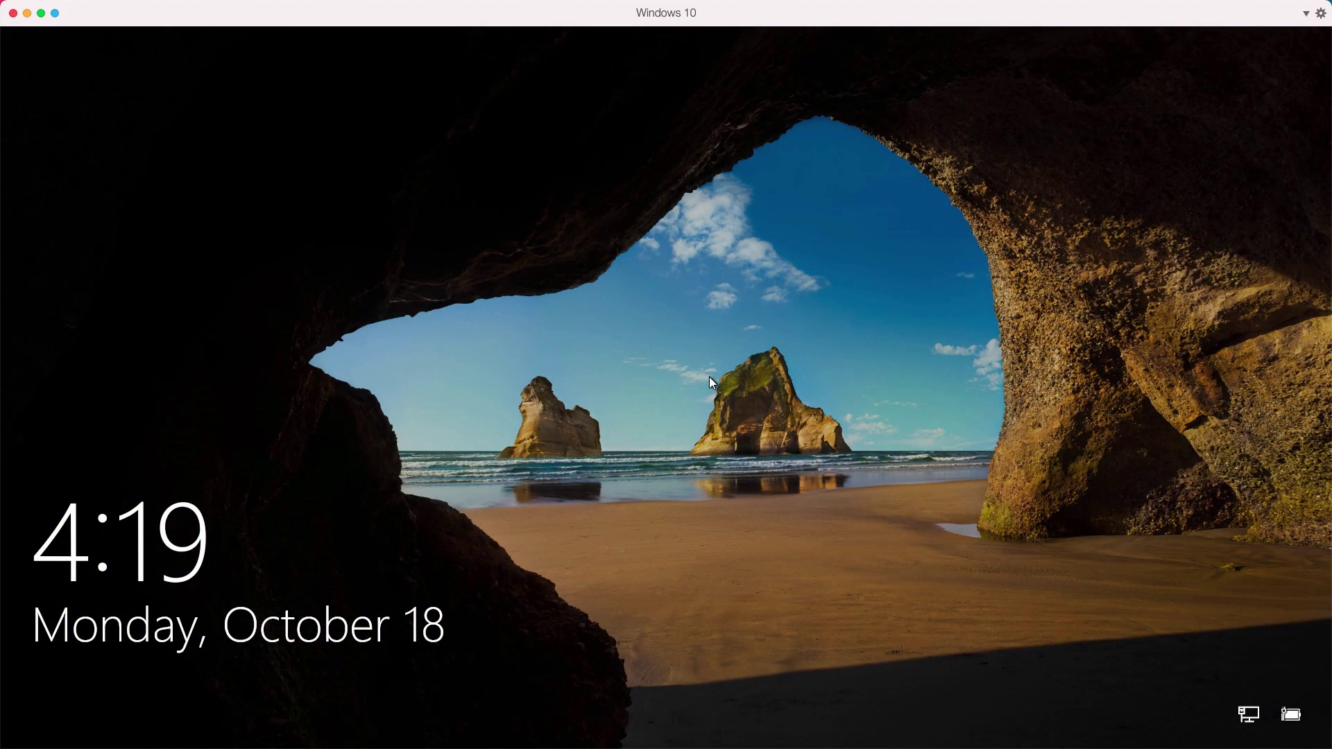
pyautogui.click(709, 378)
pyautogui.click(666, 445)
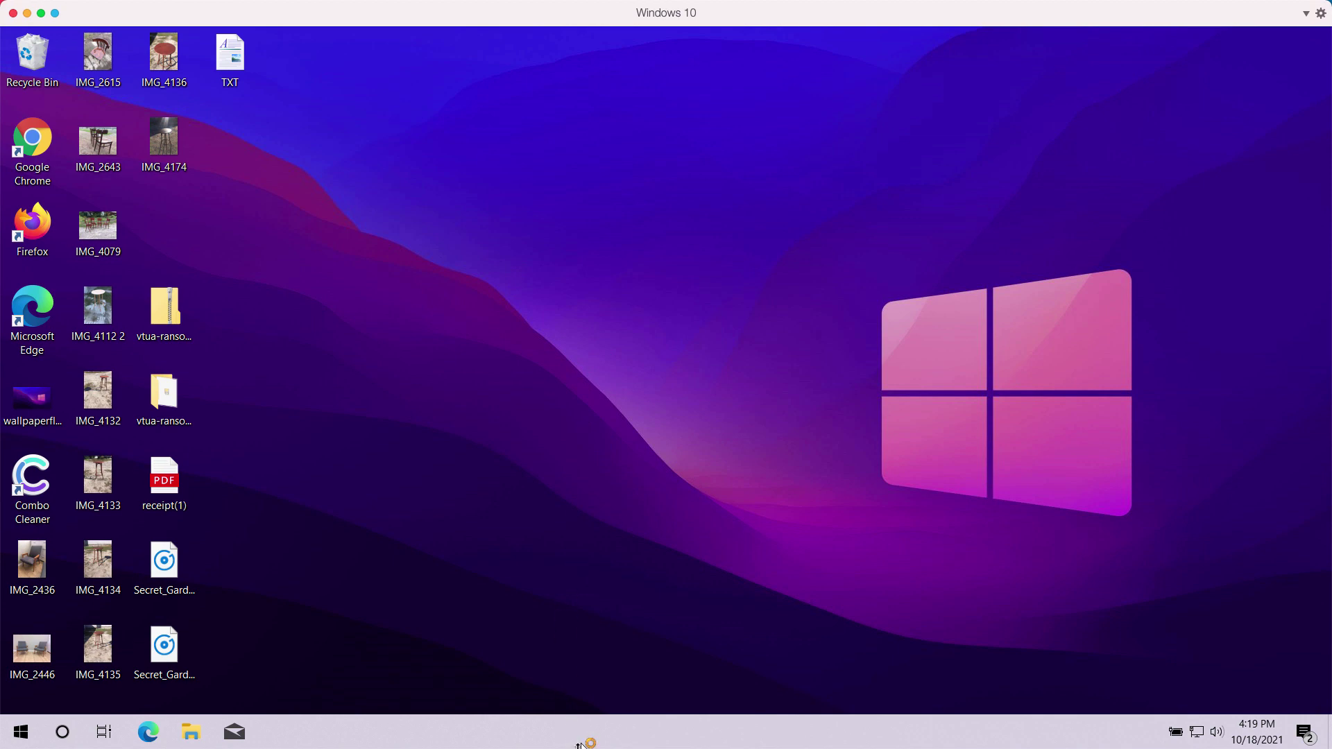
# Step: Open Task Manager, move it left, select a process, then close it
pyautogui.rightClick(580, 742)
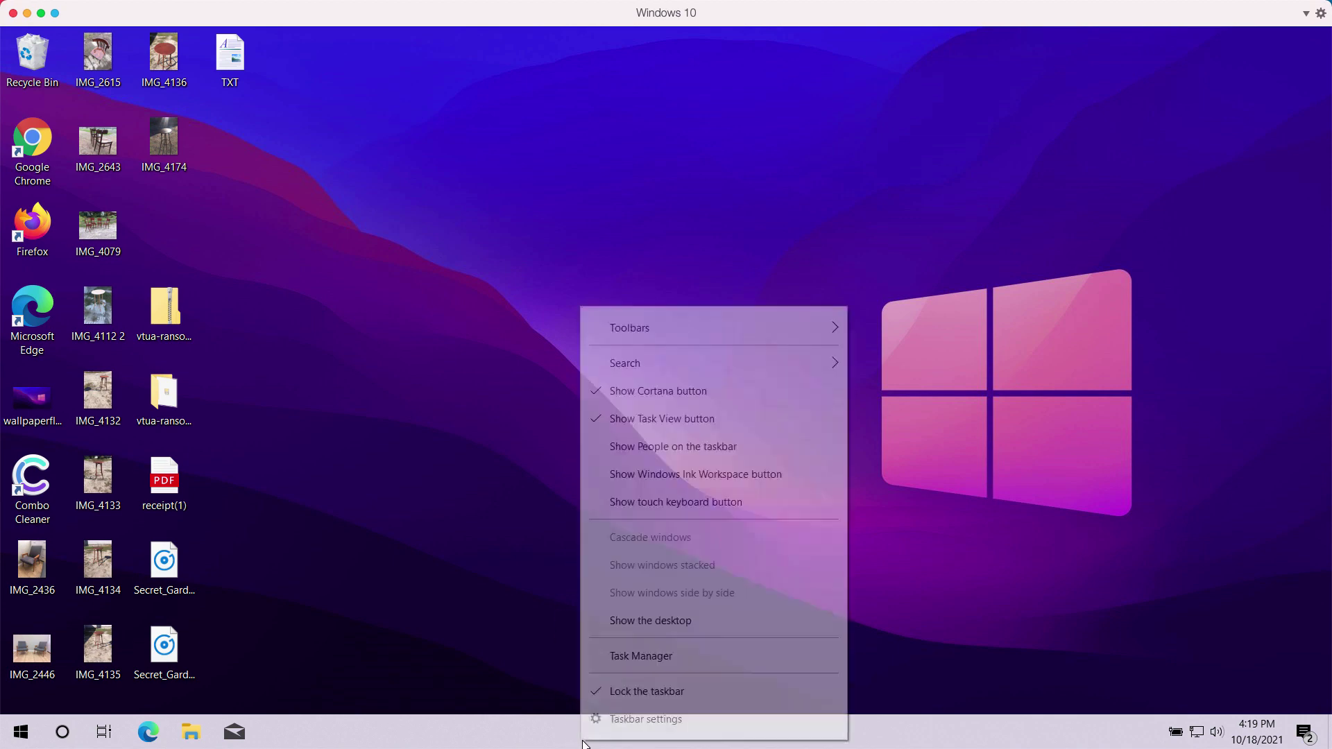
pyautogui.click(624, 656)
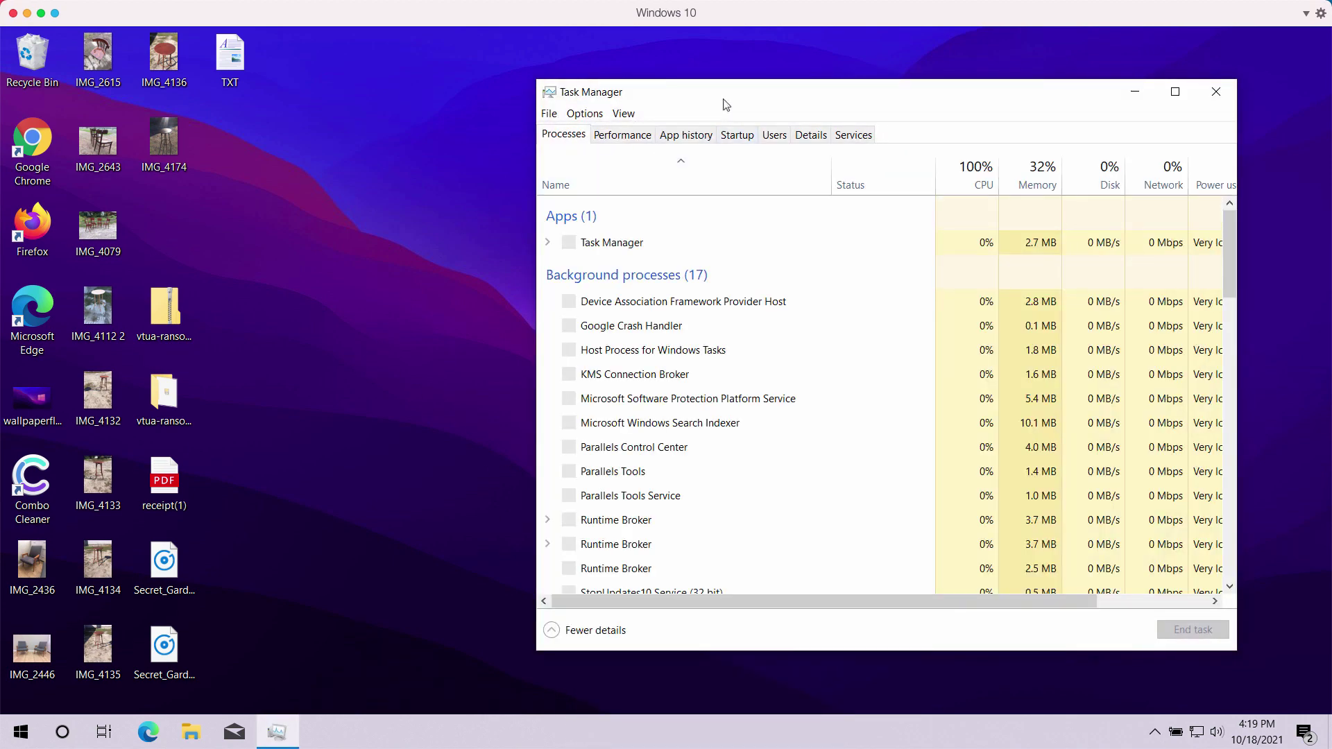
pyautogui.moveTo(725, 104); pyautogui.dragTo(571, 110)
pyautogui.click(559, 505)
pyautogui.scroll(-10, 568, 457)
pyautogui.scroll(-5, 521, 489)
pyautogui.hscroll(5, 511, 492)
pyautogui.scroll(-5, 511, 493)
pyautogui.click(1058, 102)
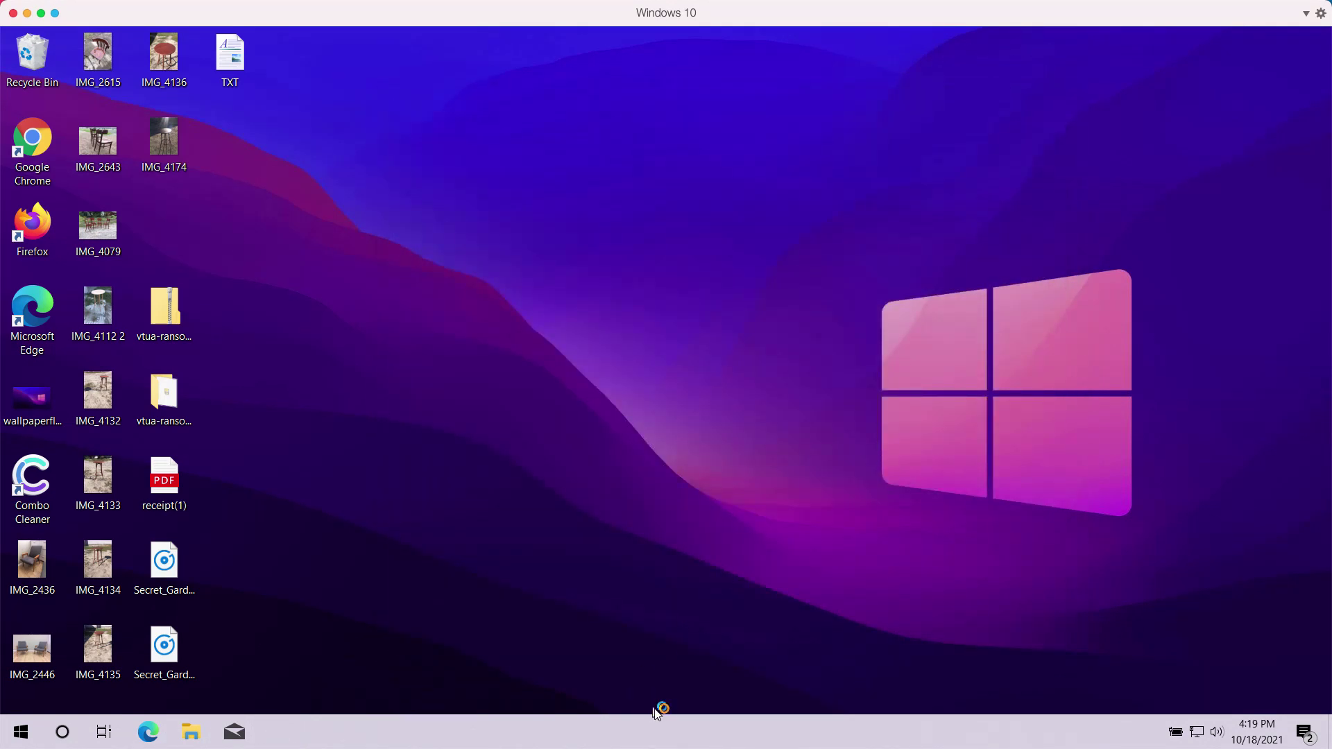
# Step: Reopen Task Manager and sort processes by status to locate the hash-named process
pyautogui.rightClick(670, 732)
pyautogui.click(707, 646)
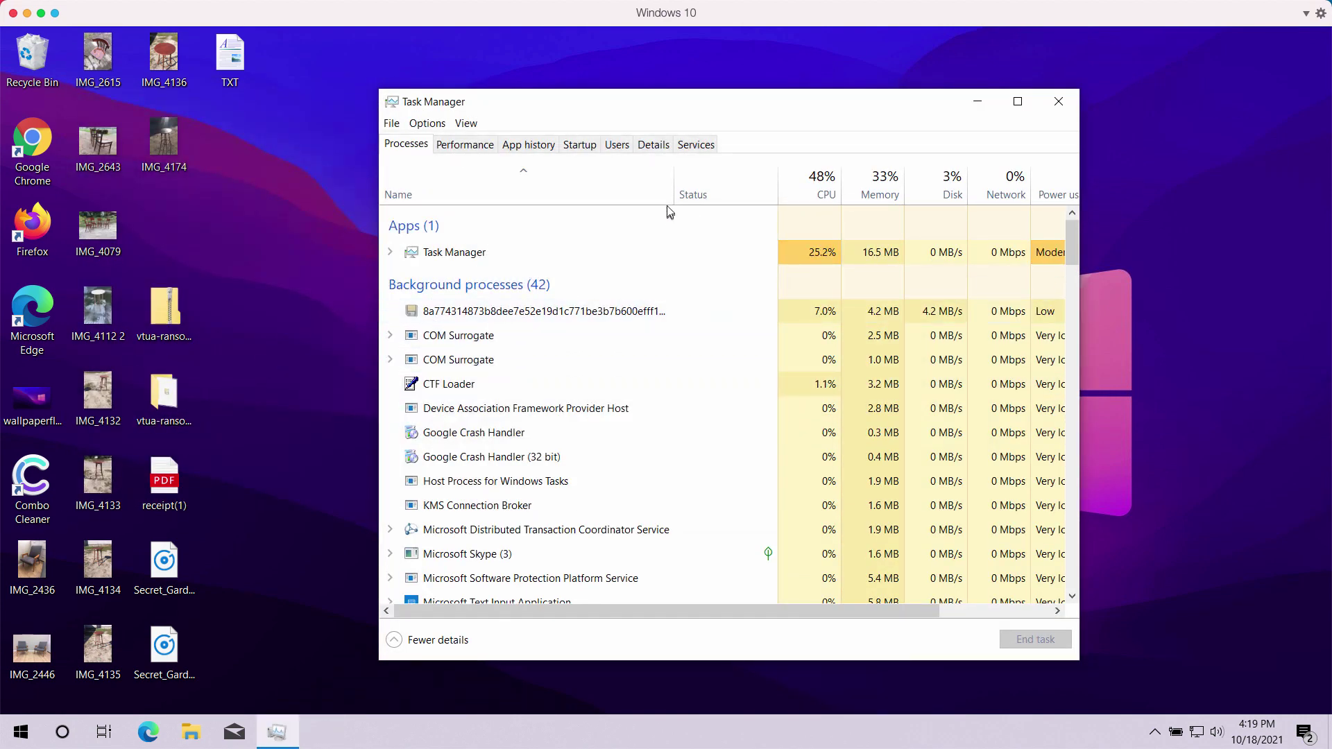
pyautogui.click(693, 195)
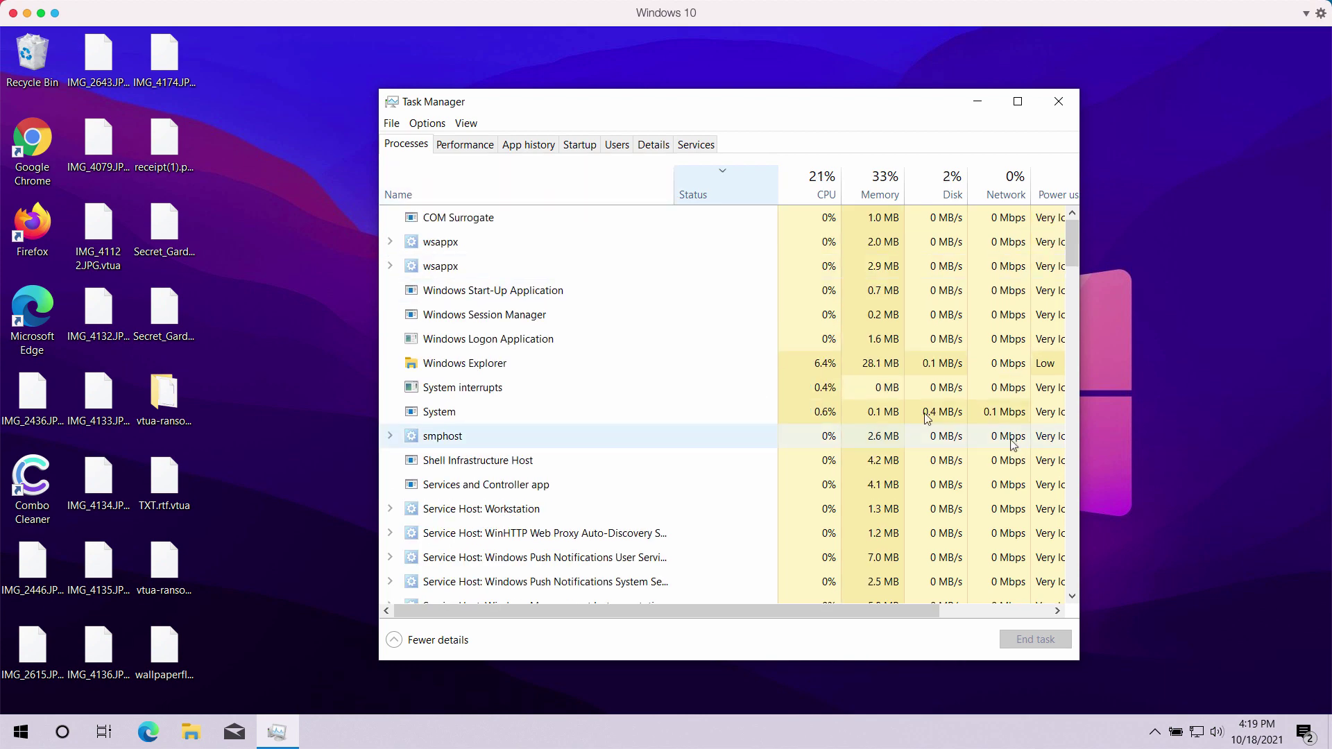
pyautogui.scroll(-4, 611, 314)
pyautogui.scroll(-4, 612, 313)
pyautogui.scroll(-4, 611, 312)
pyautogui.scroll(-3, 614, 316)
pyautogui.scroll(10, 521, 312)
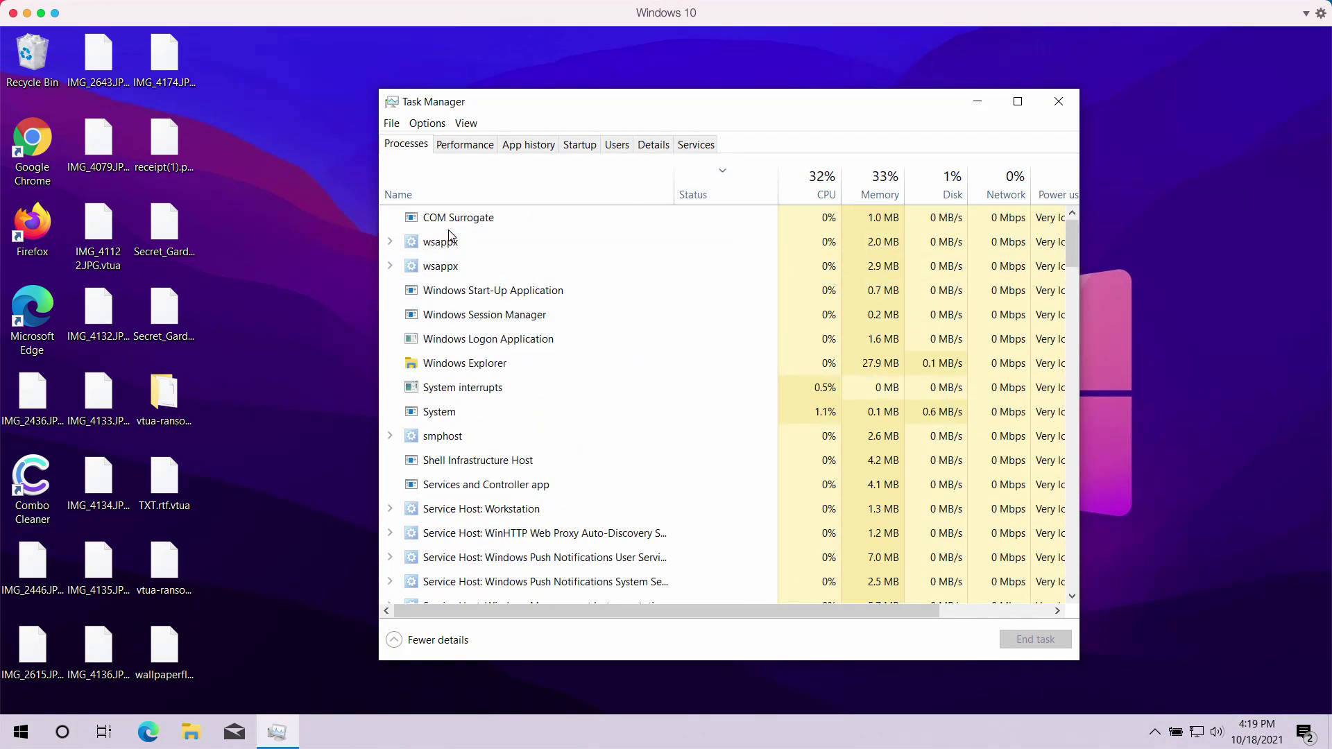
pyautogui.scroll(-1, 583, 261)
pyautogui.moveTo(1073, 241); pyautogui.dragTo(1072, 462)
pyautogui.moveTo(991, 471); pyautogui.dragTo(940, 499)
pyautogui.moveTo(1072, 235); pyautogui.dragTo(1071, 239)
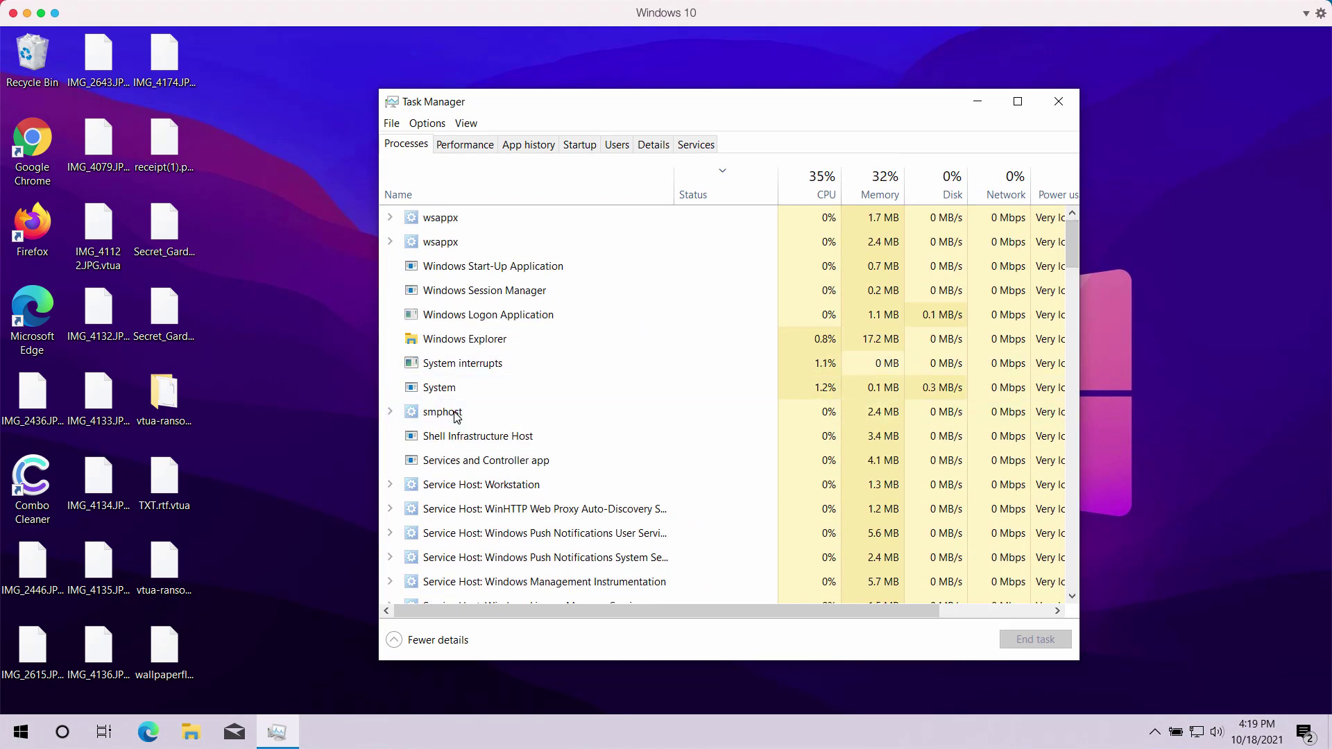
pyautogui.click(465, 145)
pyautogui.click(406, 145)
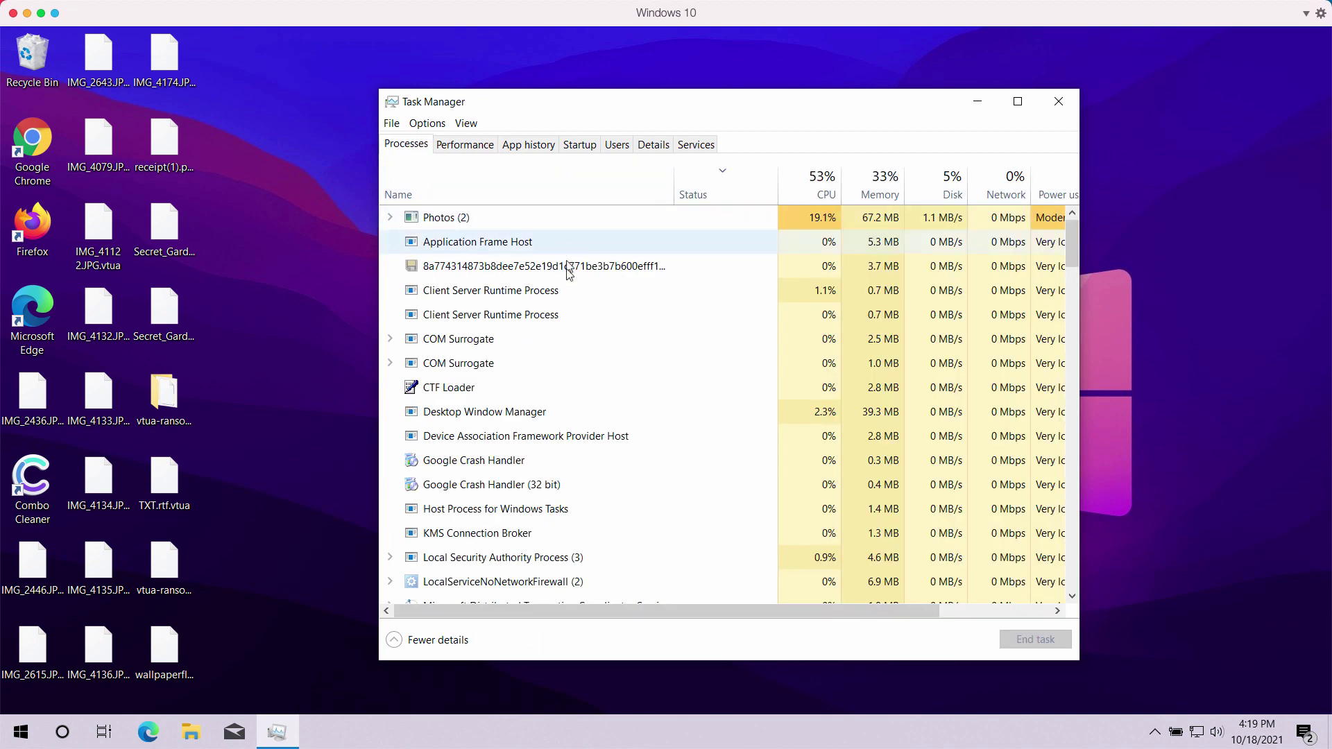
# Step: End the hash-named suspicious process and close Task Manager
pyautogui.click(535, 267)
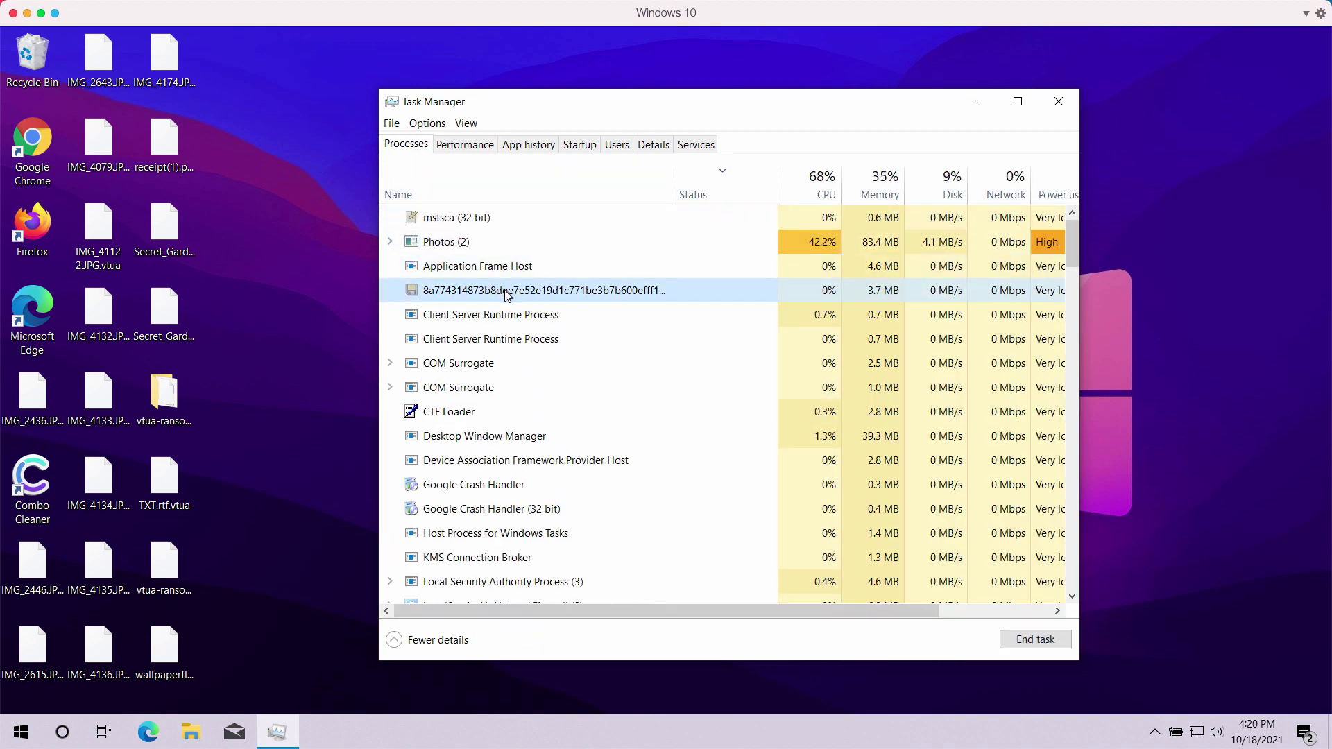
pyautogui.rightClick(509, 295)
pyautogui.click(547, 303)
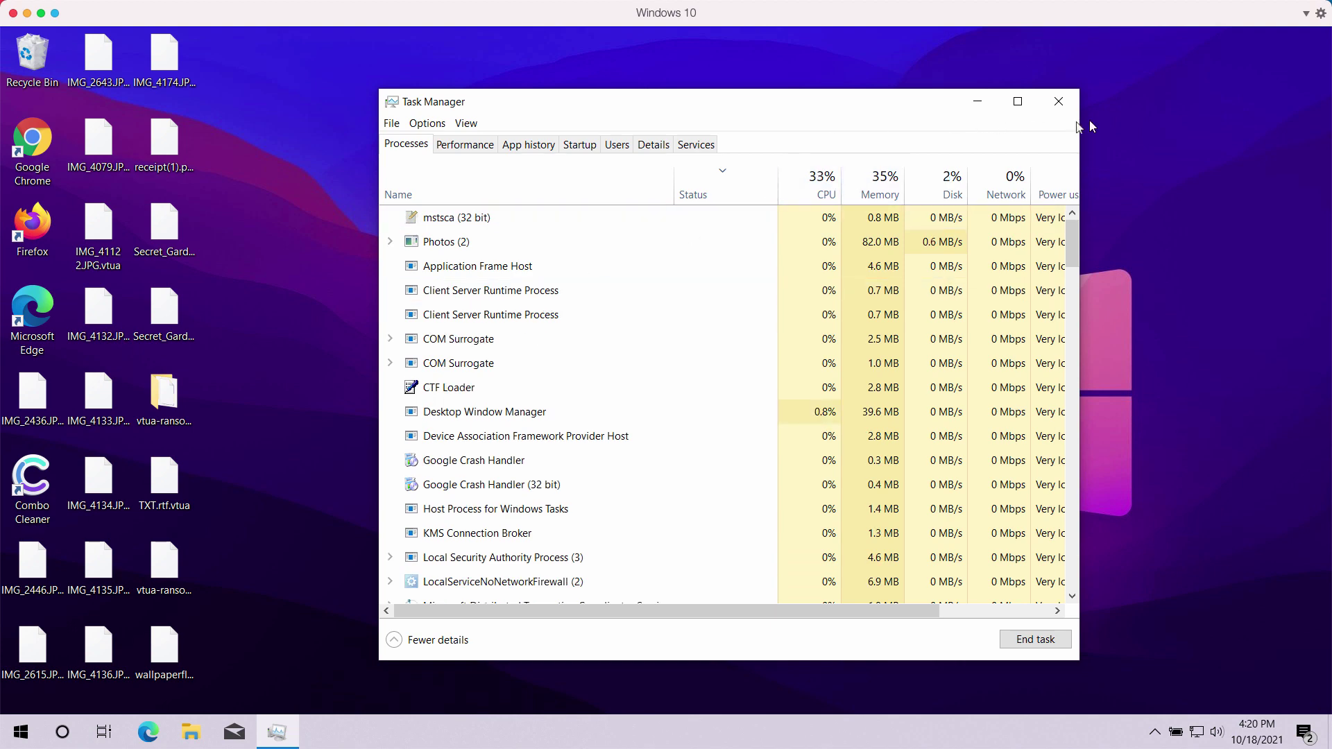
pyautogui.click(1058, 101)
pyautogui.click(164, 313)
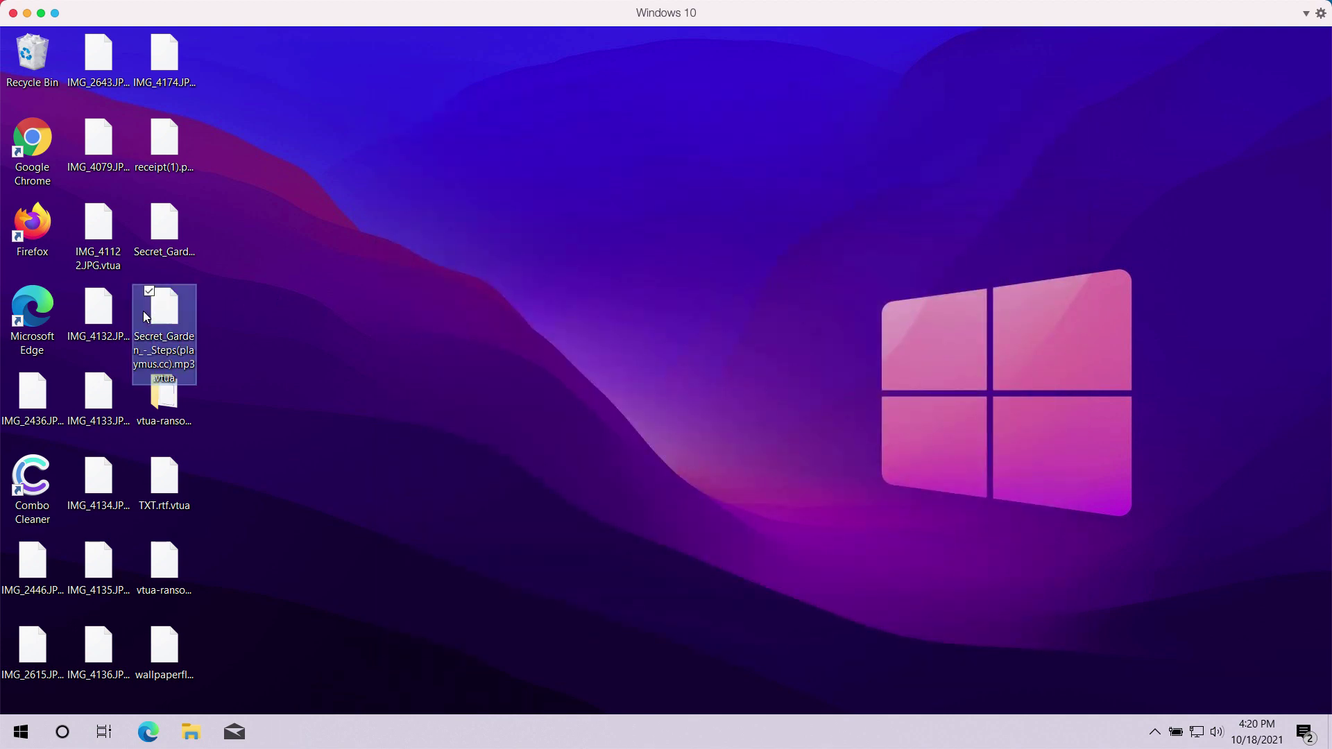
# Step: Try opening the encrypted .vtua music and receipt files, then launch Google Chrome
pyautogui.doubleClick(164, 224)
pyautogui.click(416, 282)
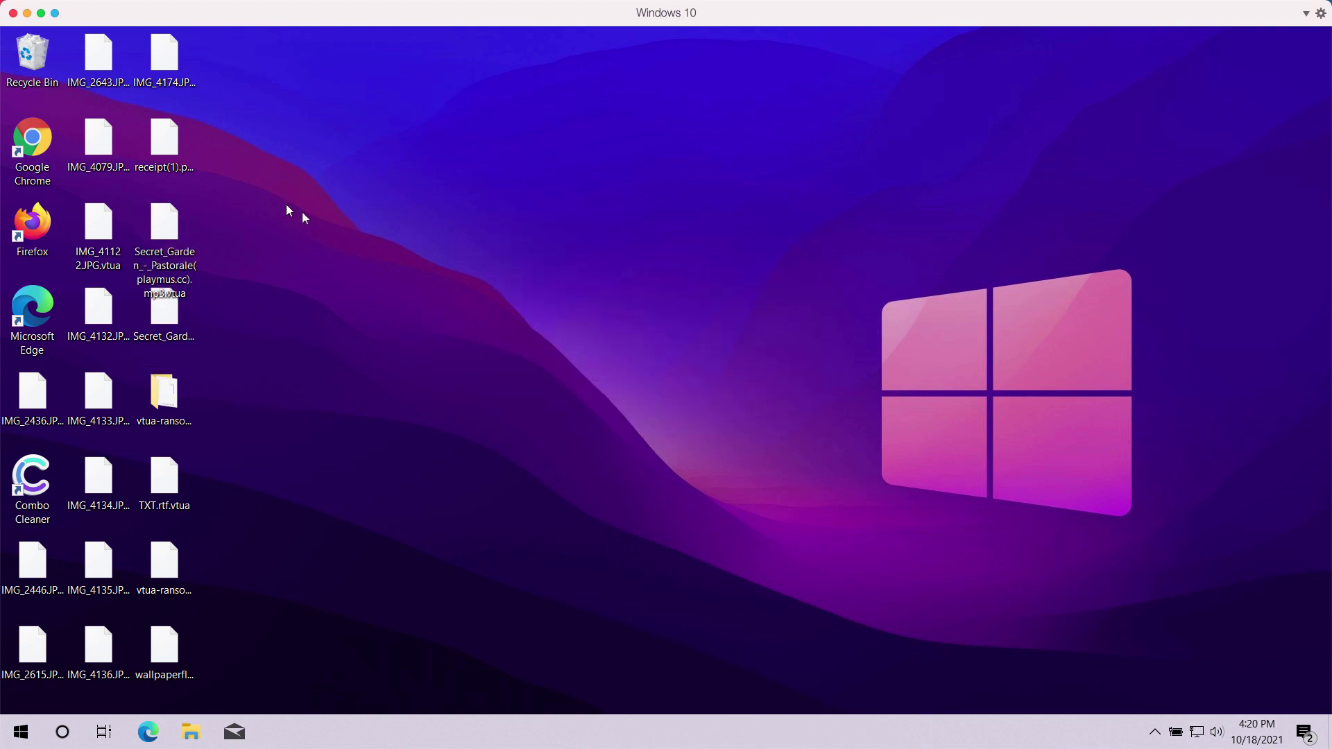
pyautogui.doubleClick(164, 145)
pyautogui.click(614, 138)
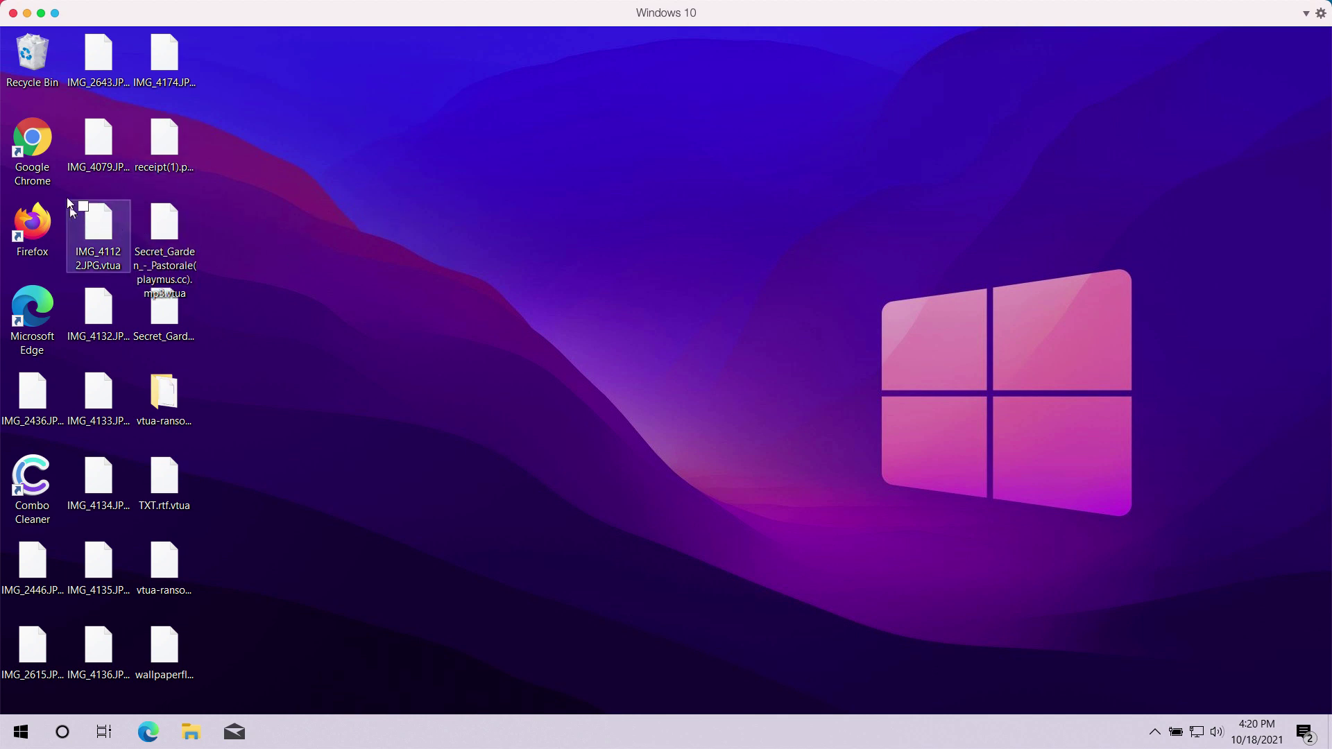
pyautogui.click(44, 140)
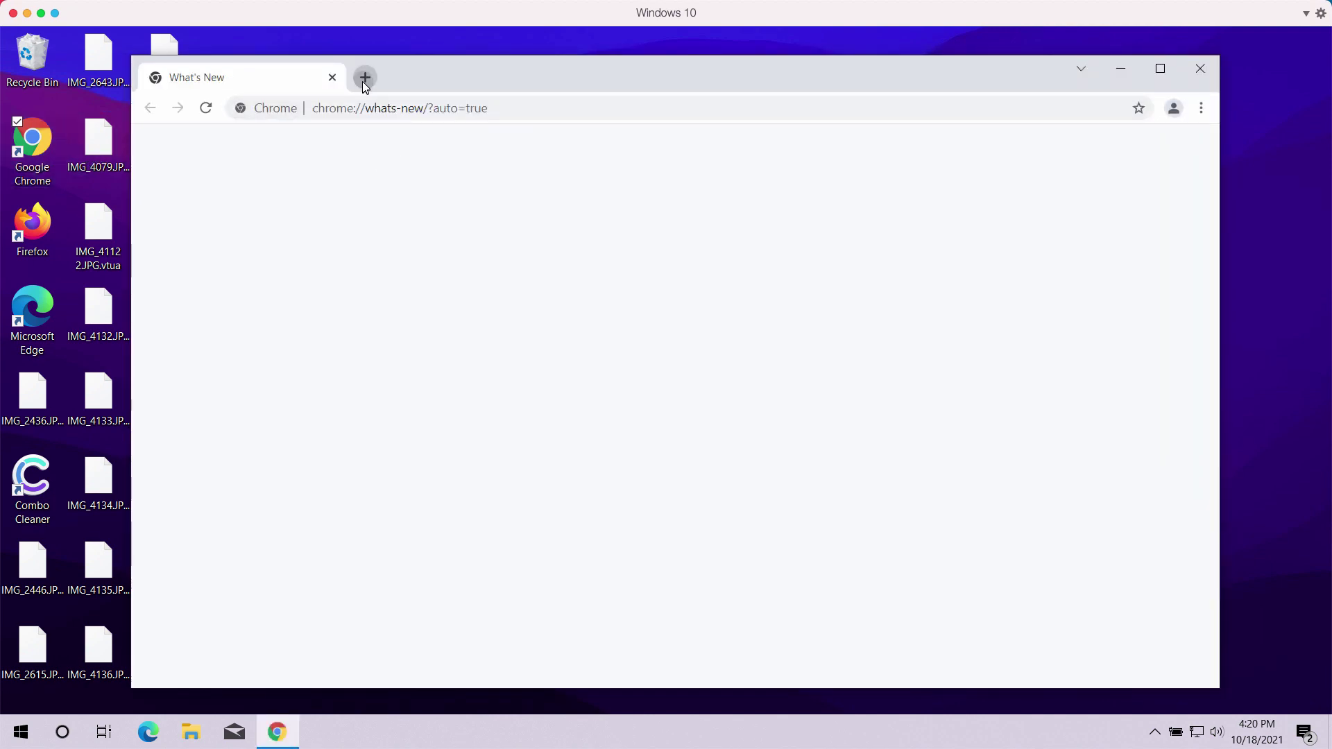
# Step: Visit the Combo Cleaner website in a new tab, then launch the Combo Cleaner desktop app
pyautogui.click(363, 78)
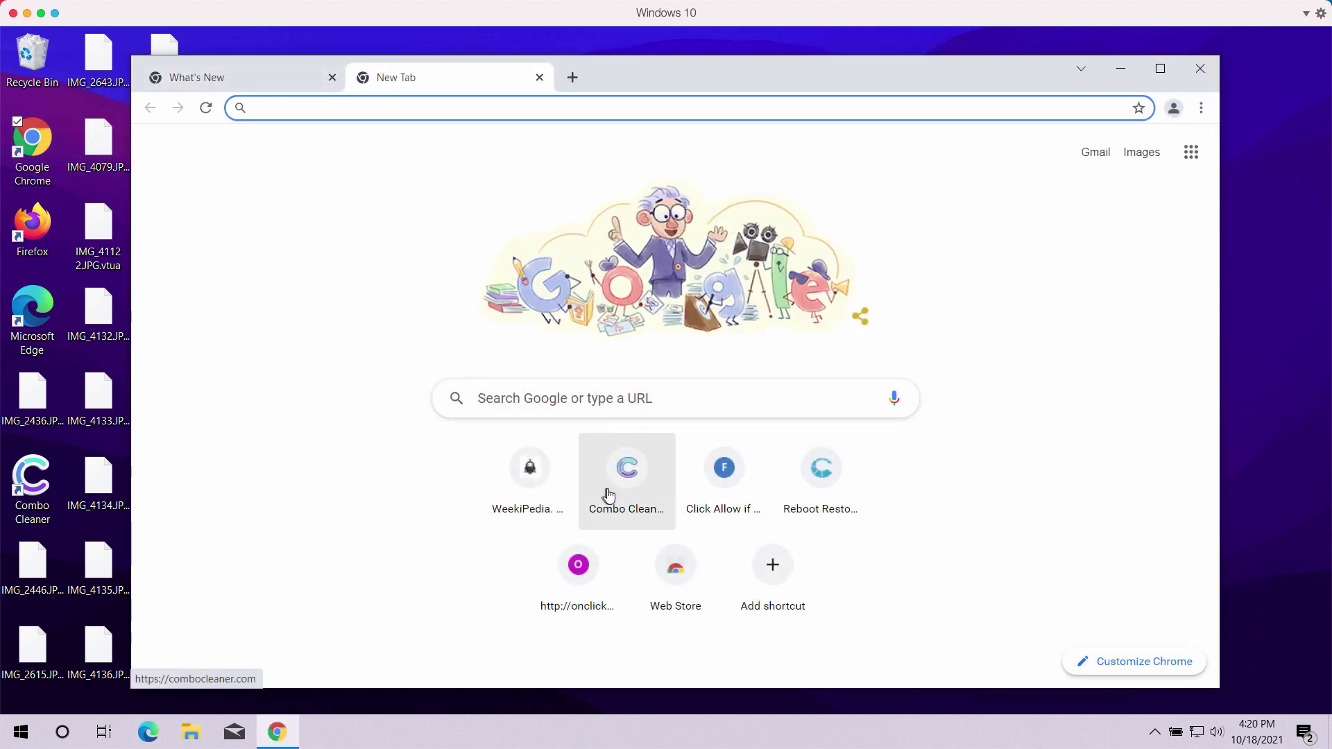
pyautogui.click(618, 493)
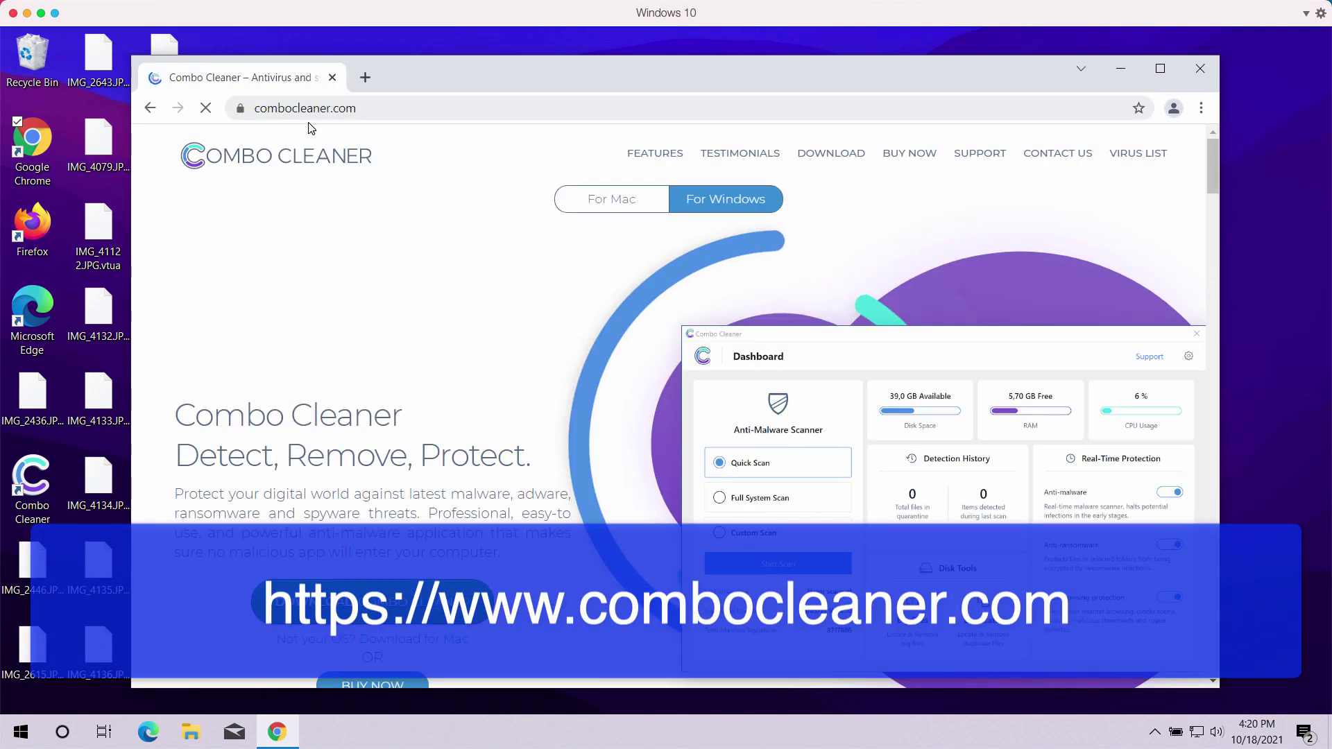
pyautogui.click(331, 109)
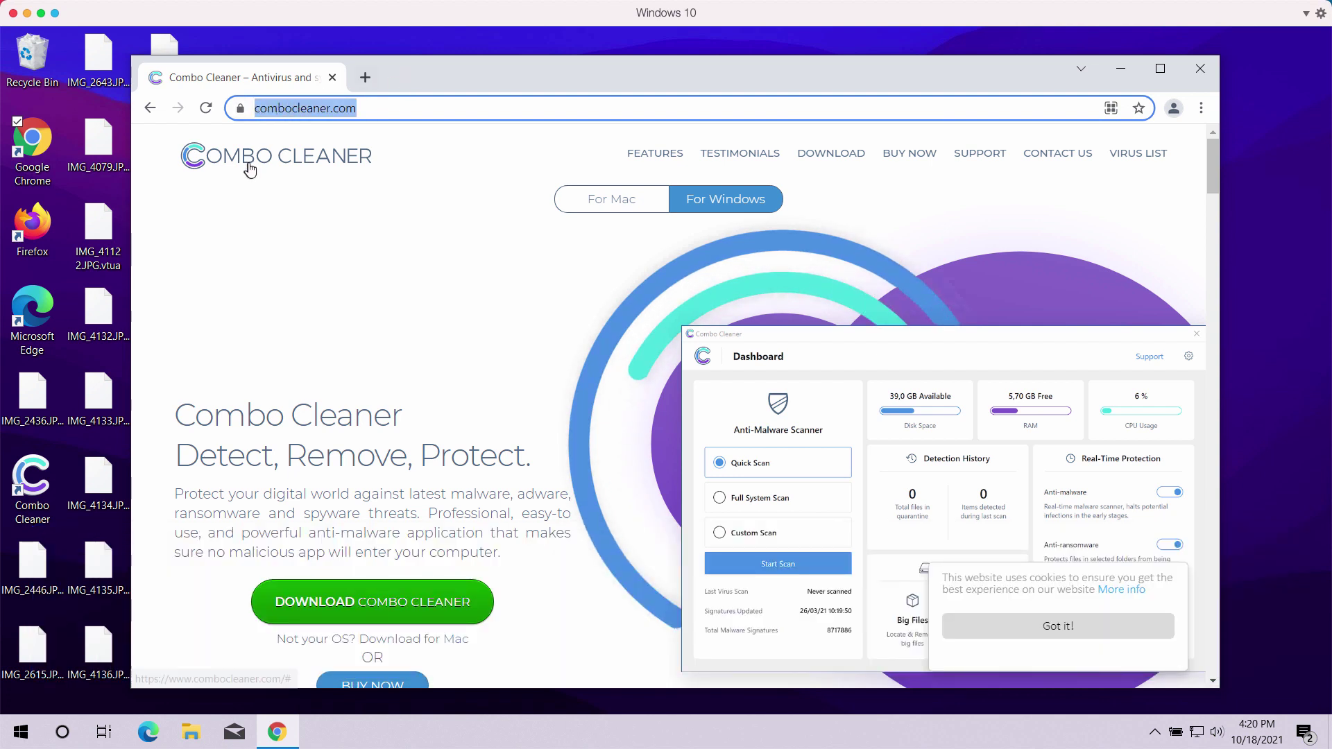
pyautogui.moveTo(602, 66); pyautogui.dragTo(613, 61)
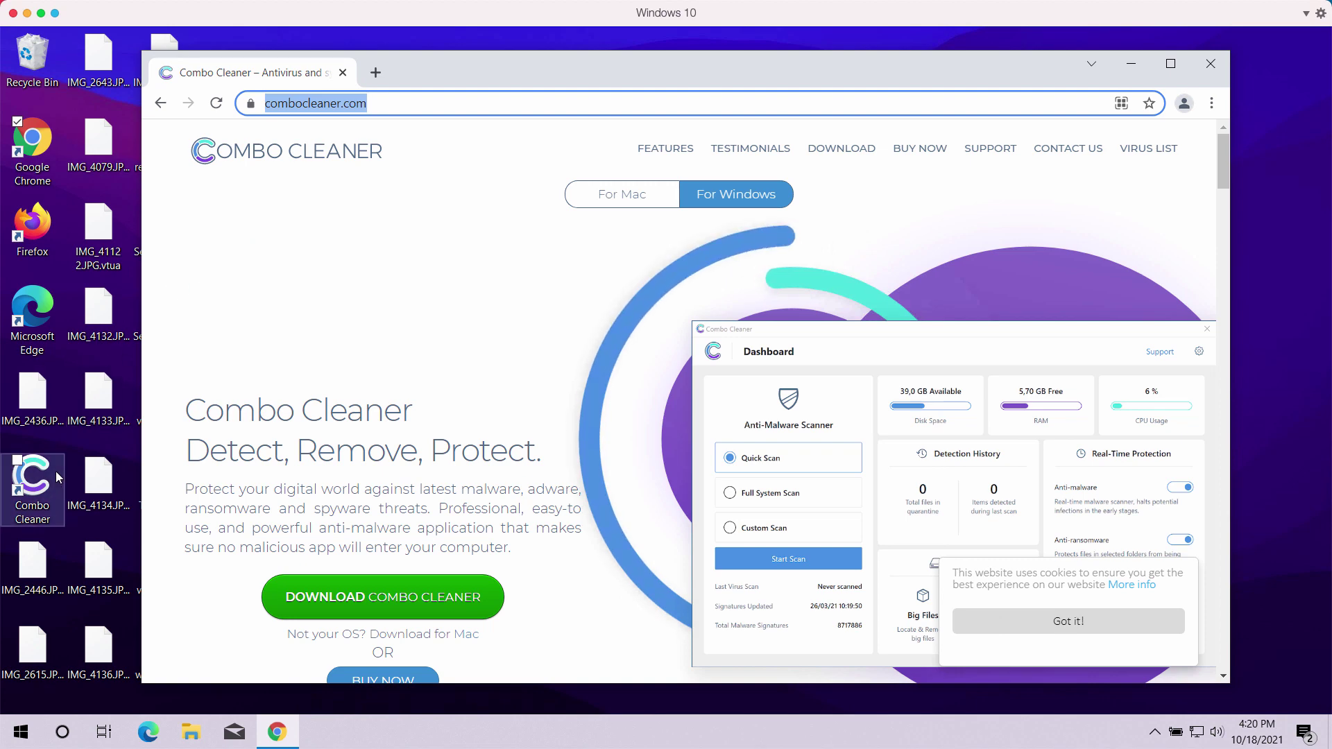
pyautogui.click(34, 482)
pyautogui.doubleClick(34, 482)
# Step: Start a Quick Scan from Combo Cleaner's Dashboard
pyautogui.click(1210, 64)
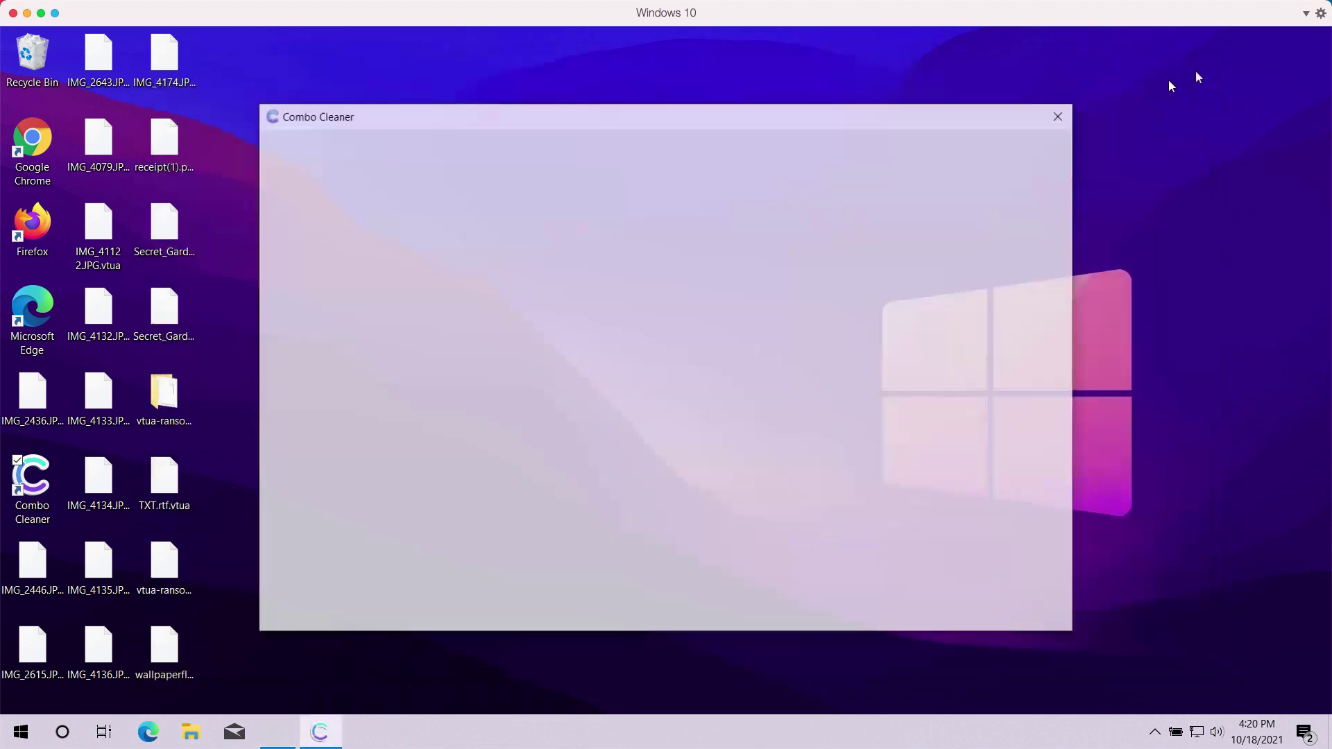
pyautogui.moveTo(521, 127); pyautogui.dragTo(538, 123)
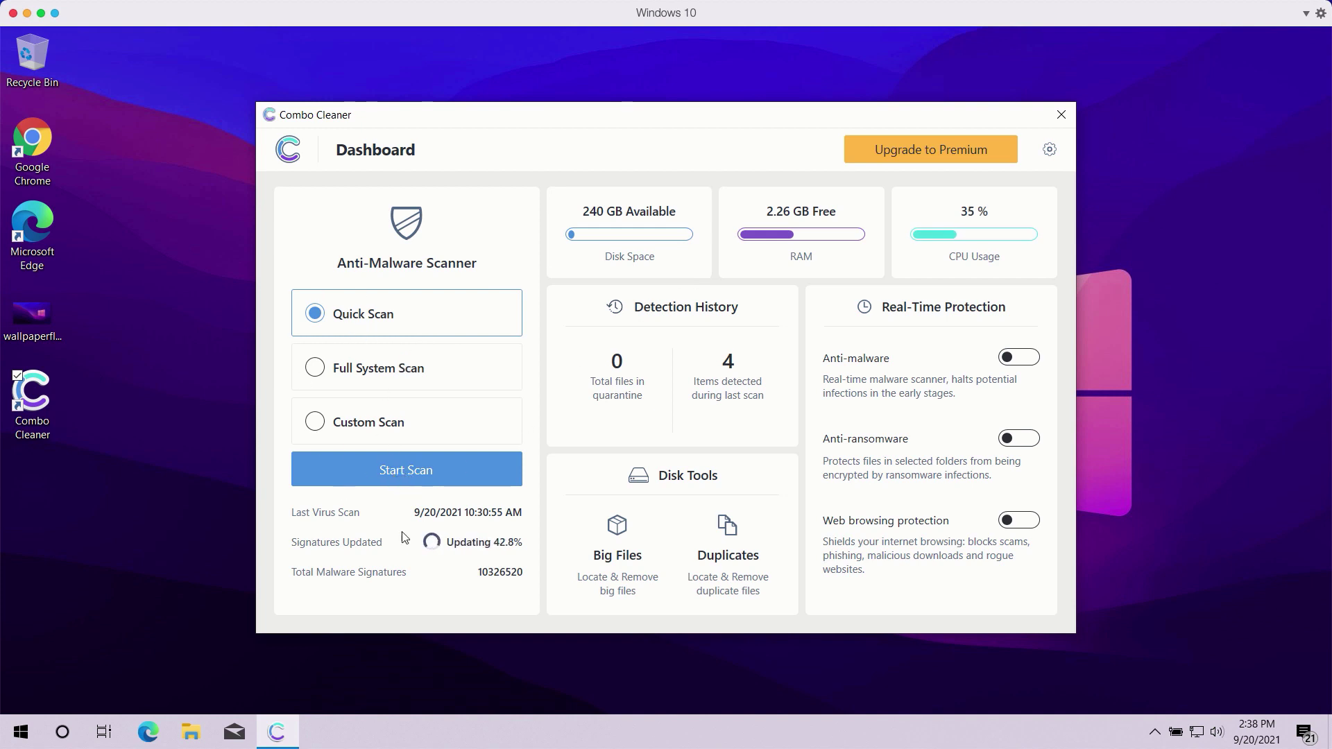
pyautogui.click(405, 469)
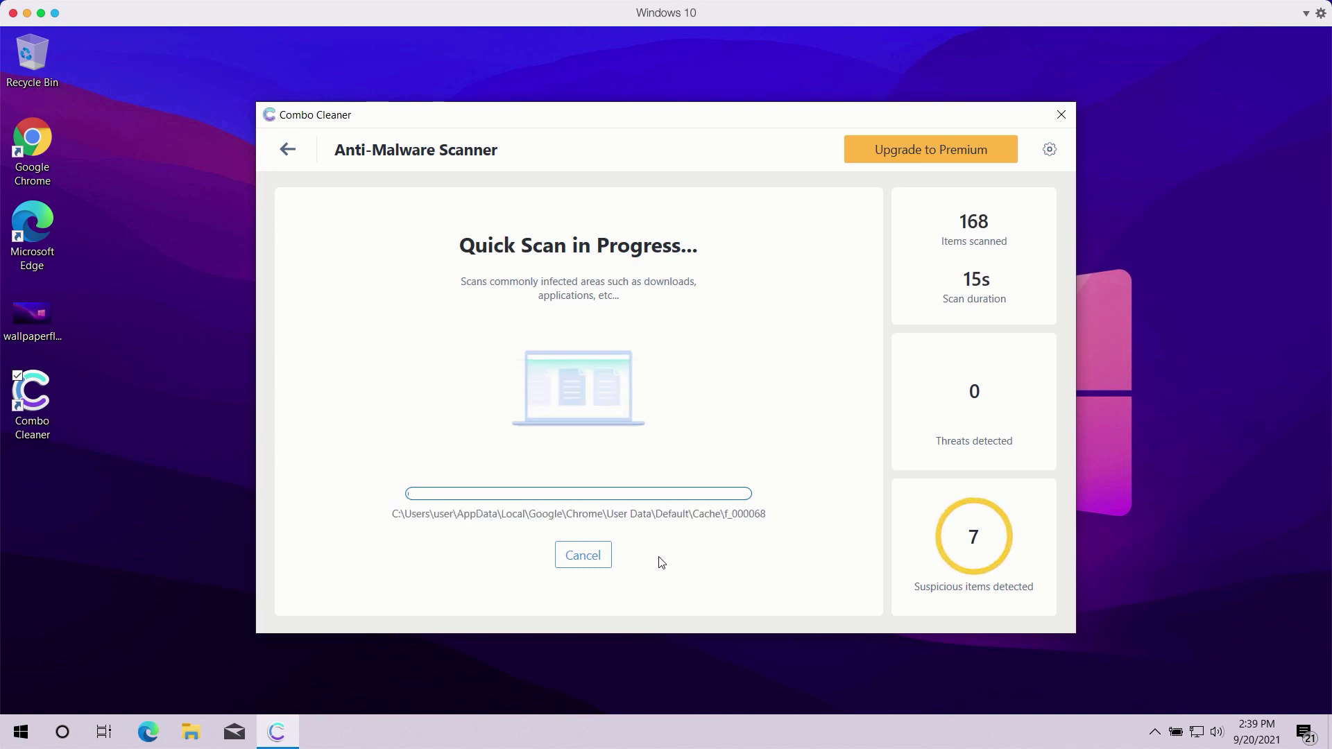
# Step: Review the Anti-Ransomware settings, which list no protected folders, then the General settings
pyautogui.click(1049, 149)
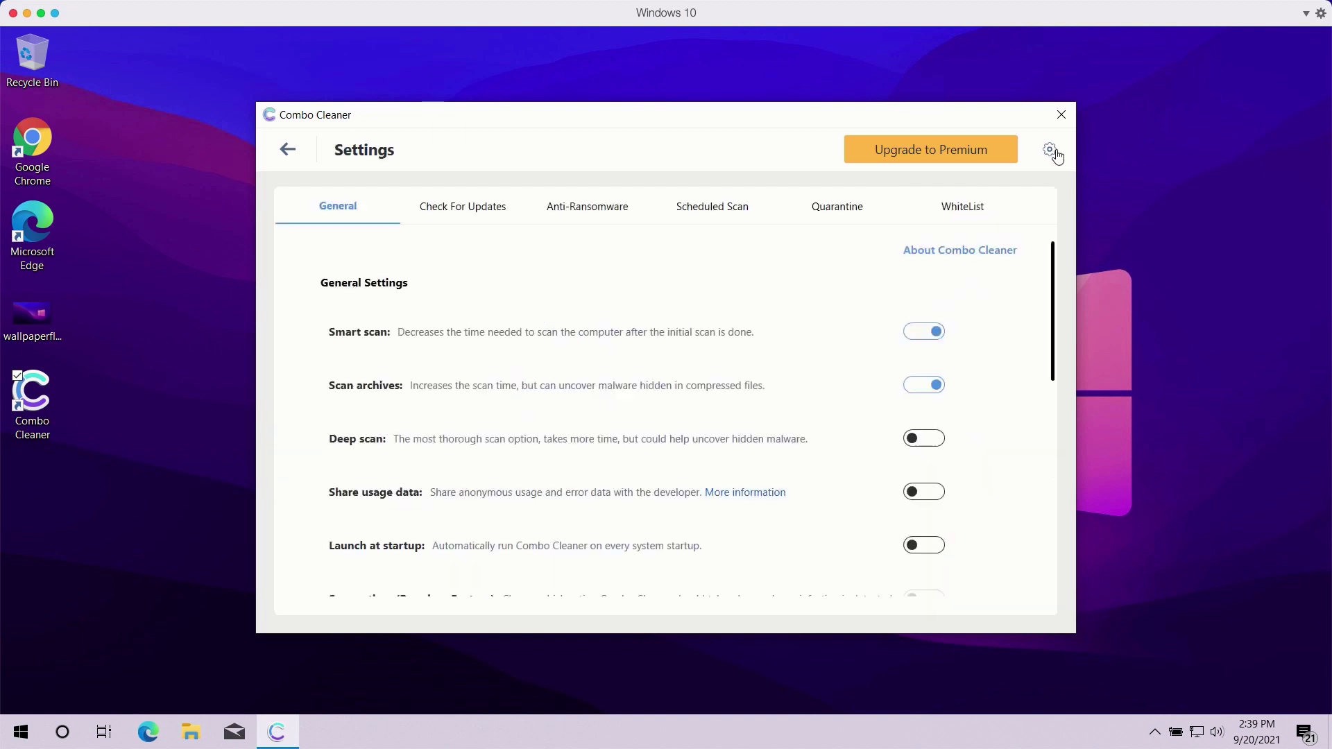
pyautogui.click(585, 212)
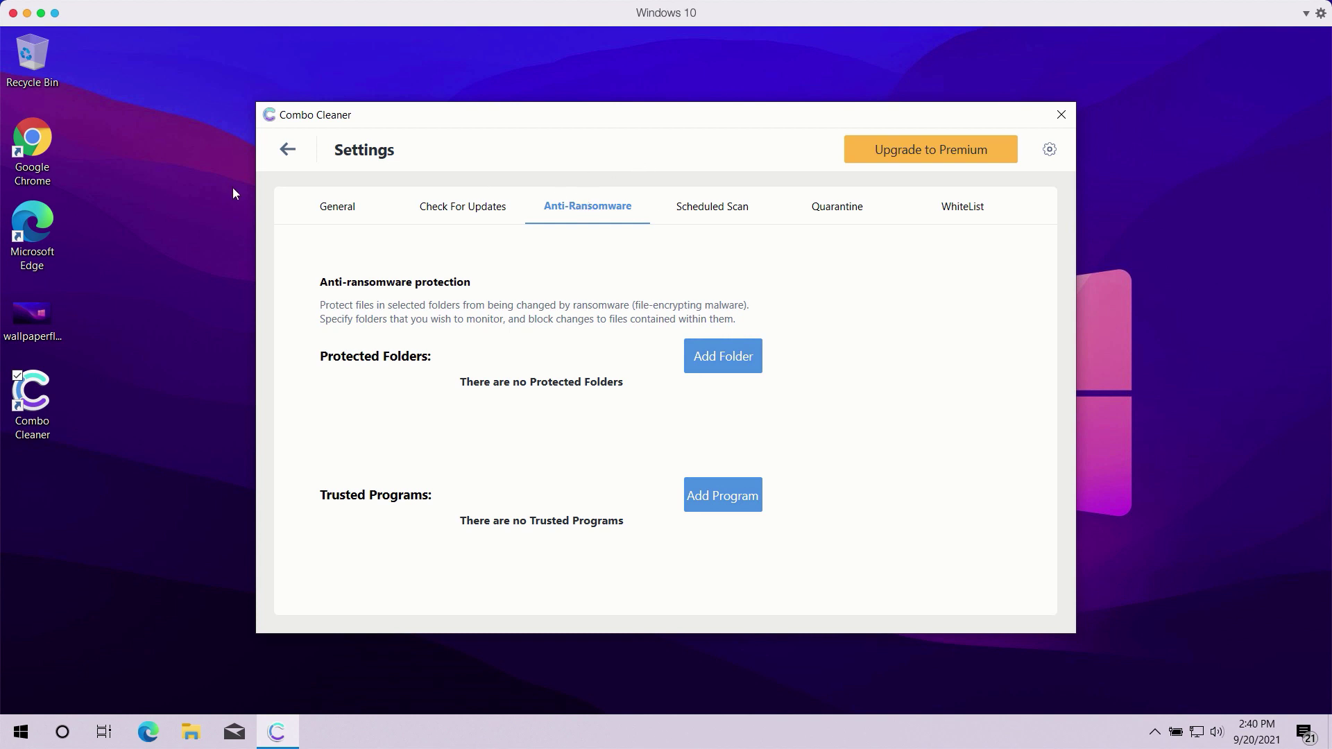
pyautogui.click(338, 213)
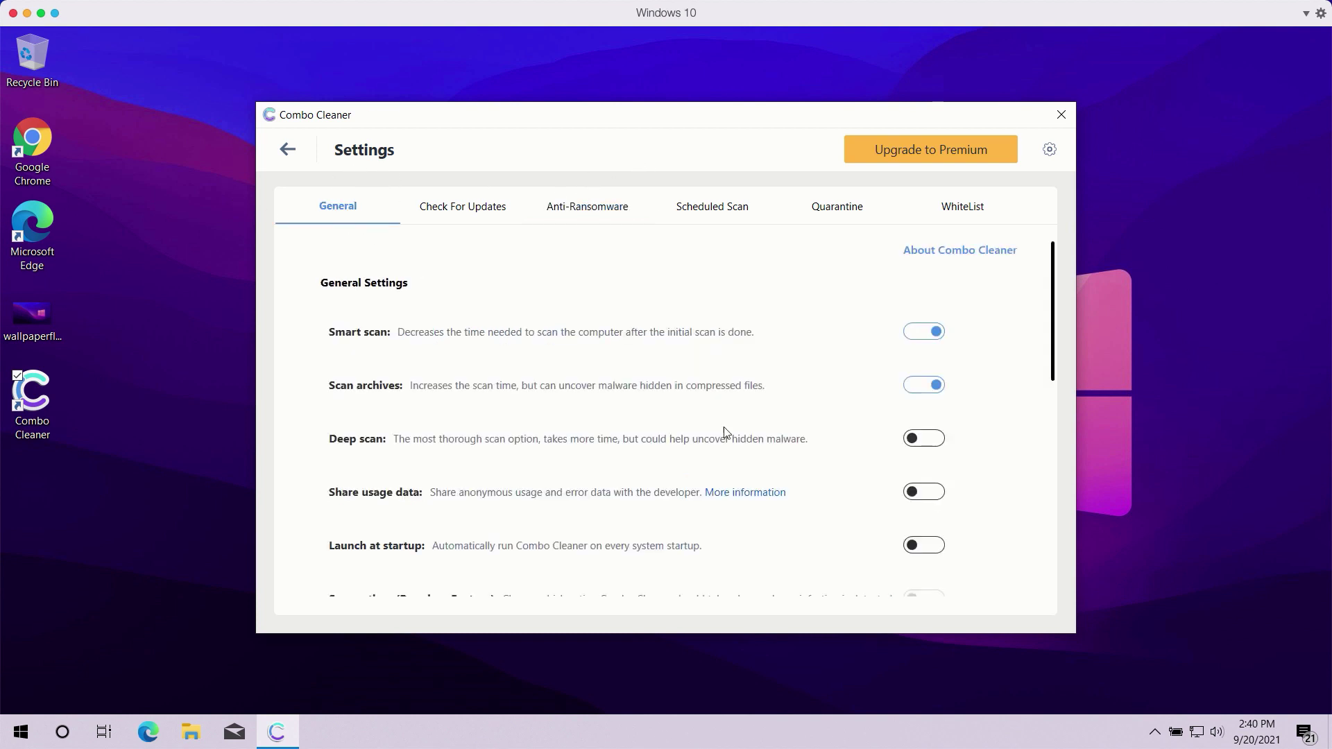
# Step: Go back to the running Quick Scan, declining to cancel it when prompted
pyautogui.click(288, 151)
pyautogui.click(458, 469)
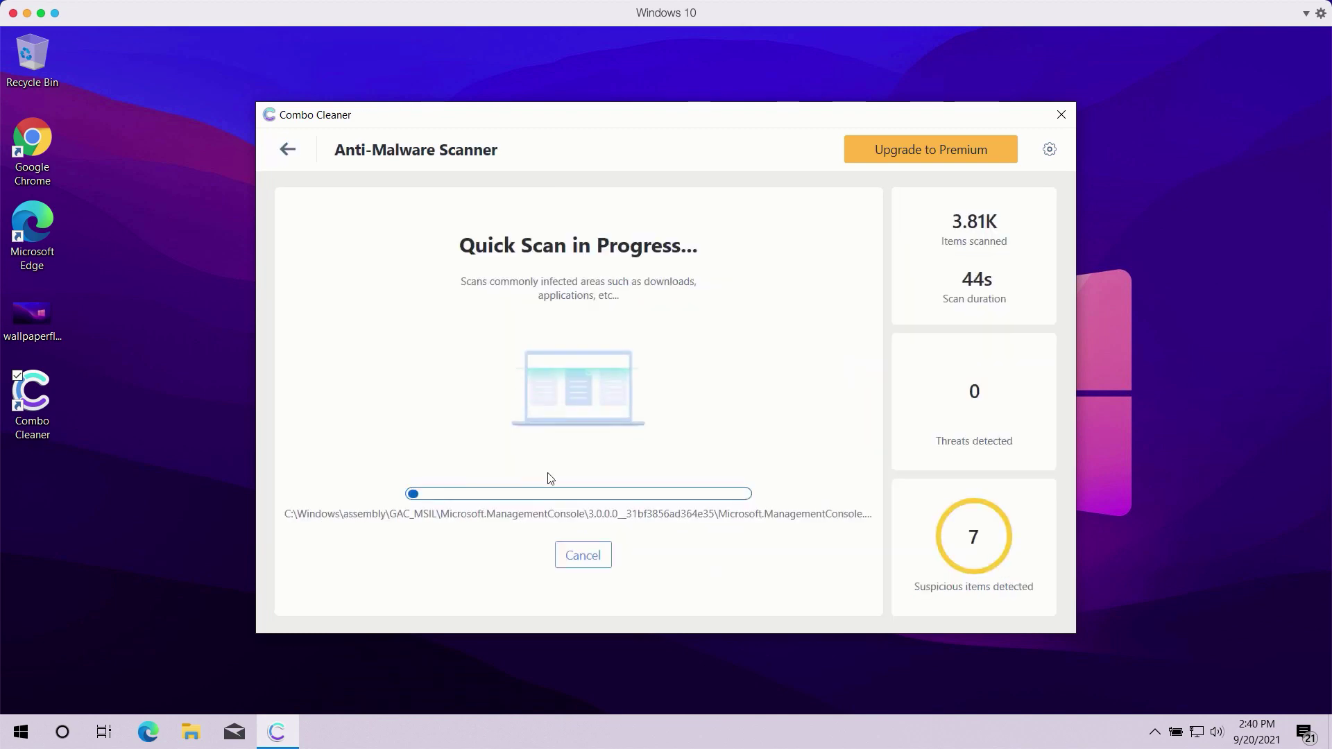
pyautogui.click(583, 555)
pyautogui.click(718, 458)
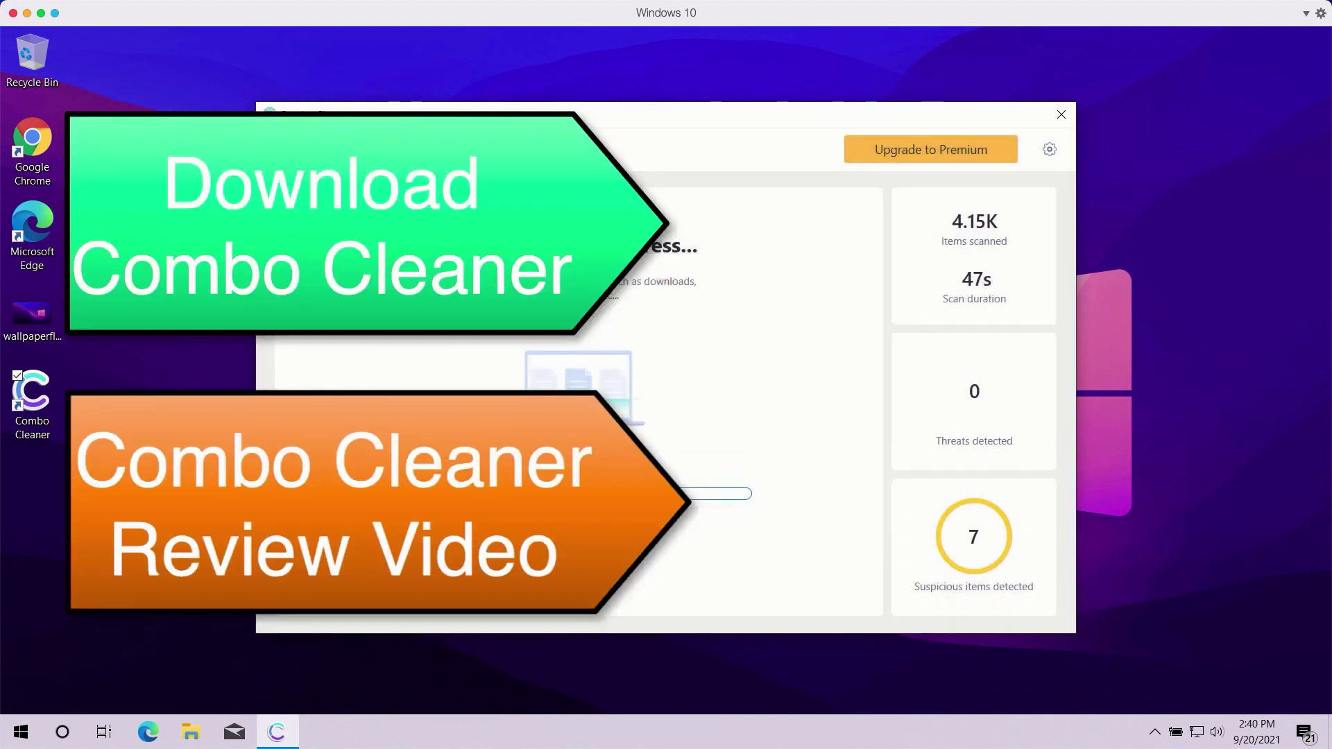